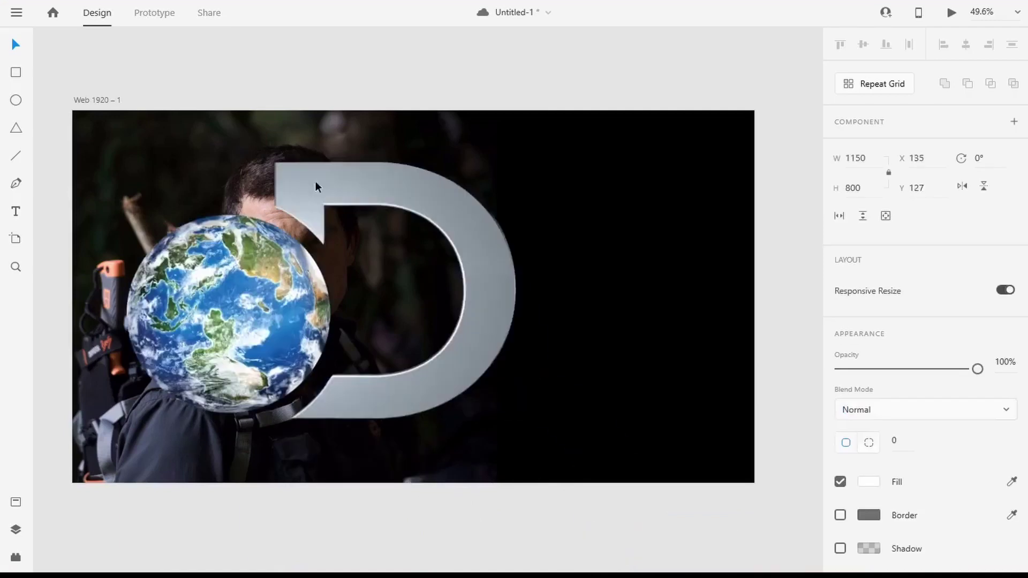
Scale down the Discovery logo and place it in the upper-left corner of the artboard
drag(507, 403, 321, 174)
drag(137, 149, 163, 140)
click(263, 84)
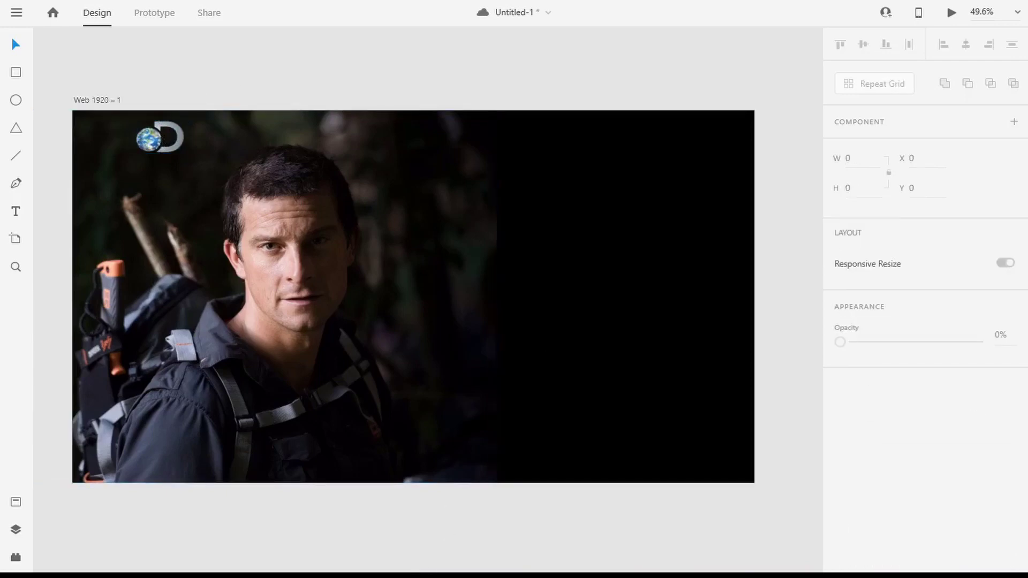
Bring in the magnifying-glass icon, scale it to about 31 x 31 px and place it near the artboard's upper-right corner
key(alt+Tab)
drag(865, 216, 574, 247)
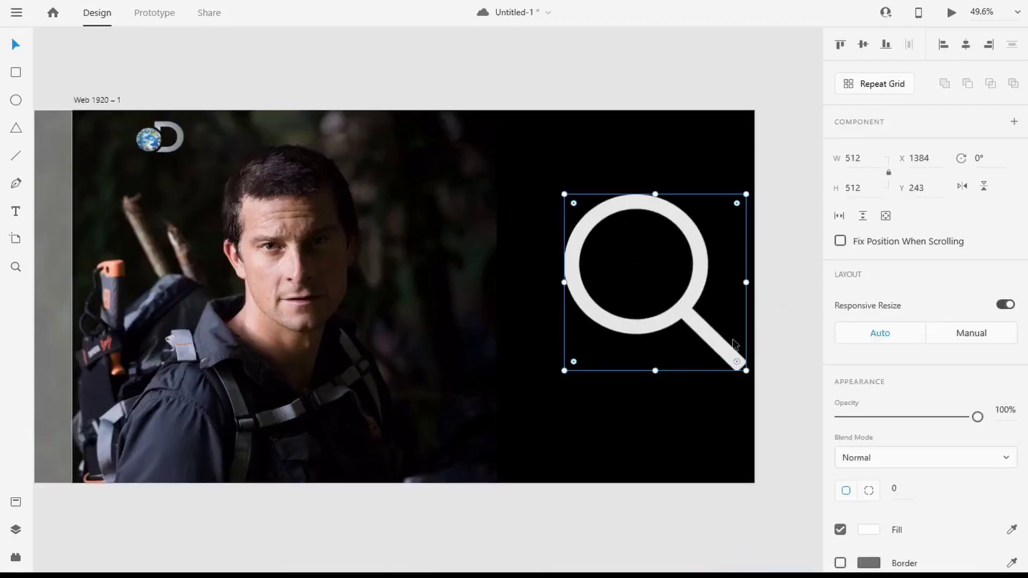
drag(746, 370, 700, 141)
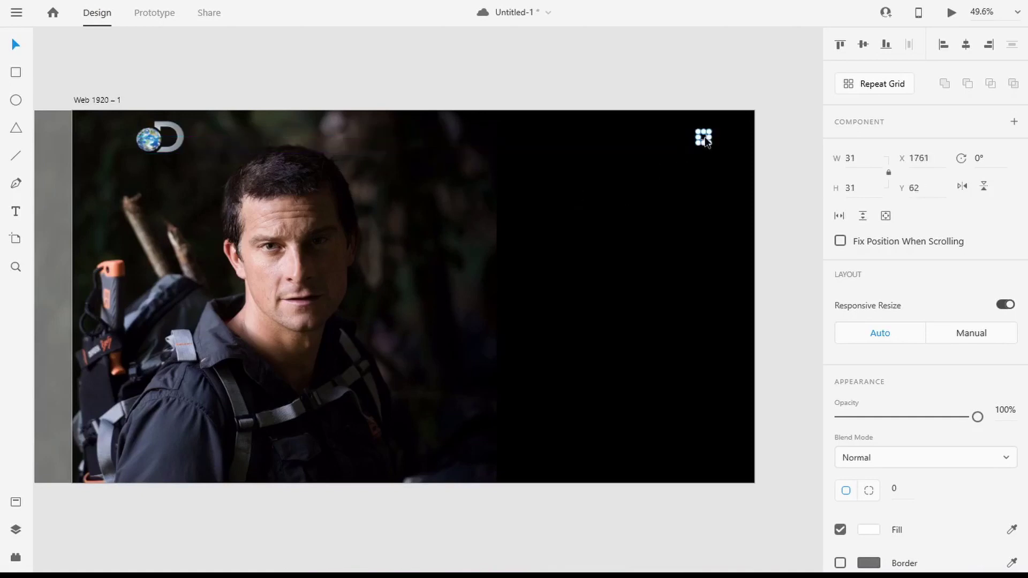
Bring in the plus icon, set its width to 31 px and place it to the left of the search icon
key(alt+Tab)
drag(862, 89, 557, 530)
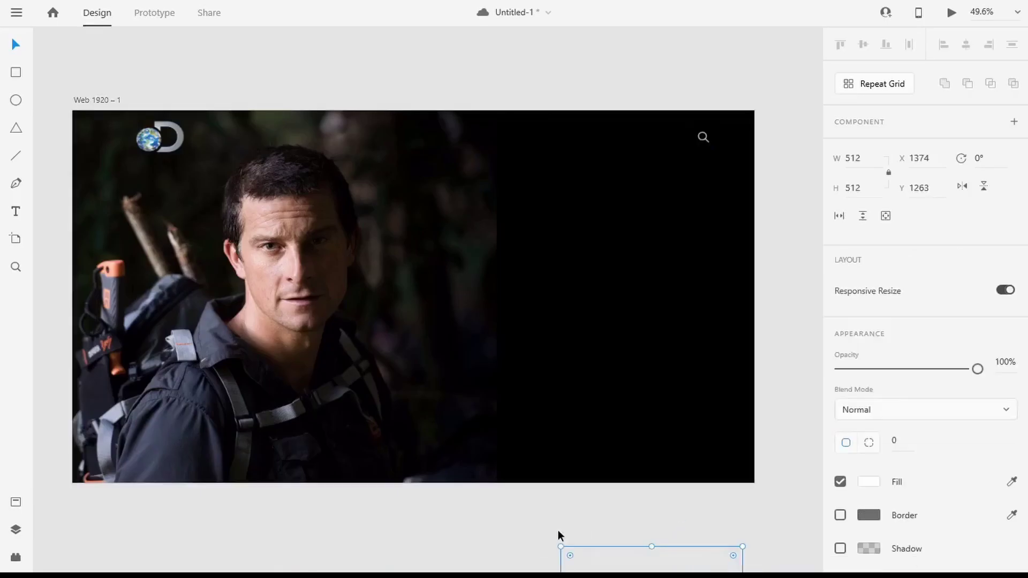
drag(654, 569, 611, 141)
click(853, 156)
text(31)
key(Return)
scroll(625, 137, up, 1)
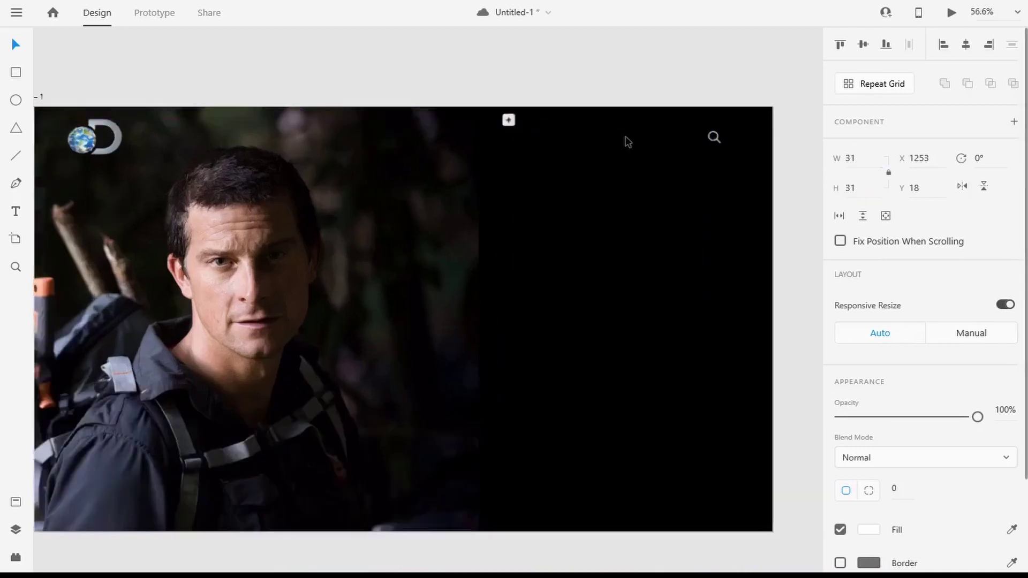
scroll(628, 142, up, 2)
drag(454, 111, 586, 138)
Add the text "Watch later" between the plus icon and the search icon
key(t)
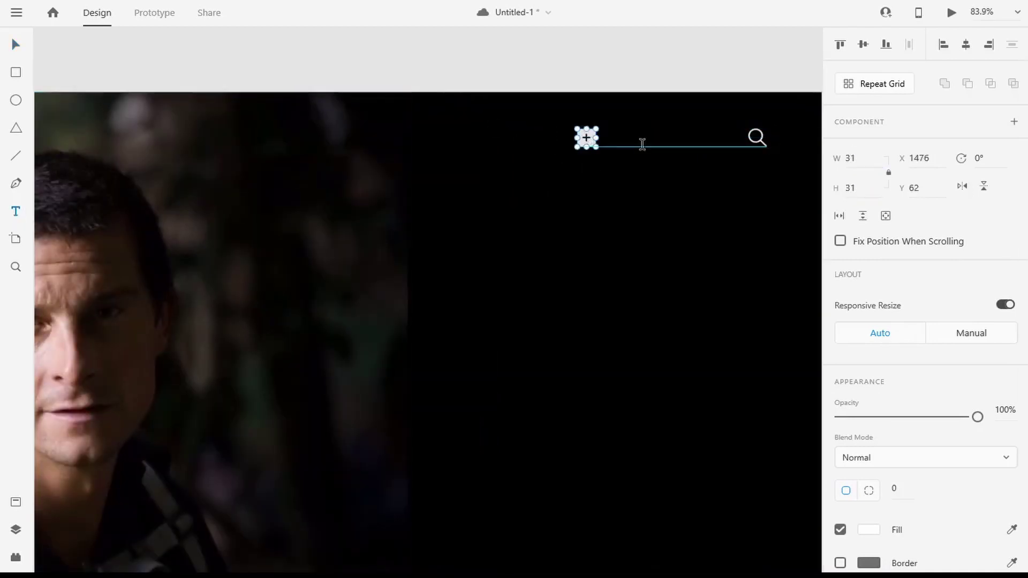
click(615, 134)
text(Watch late)
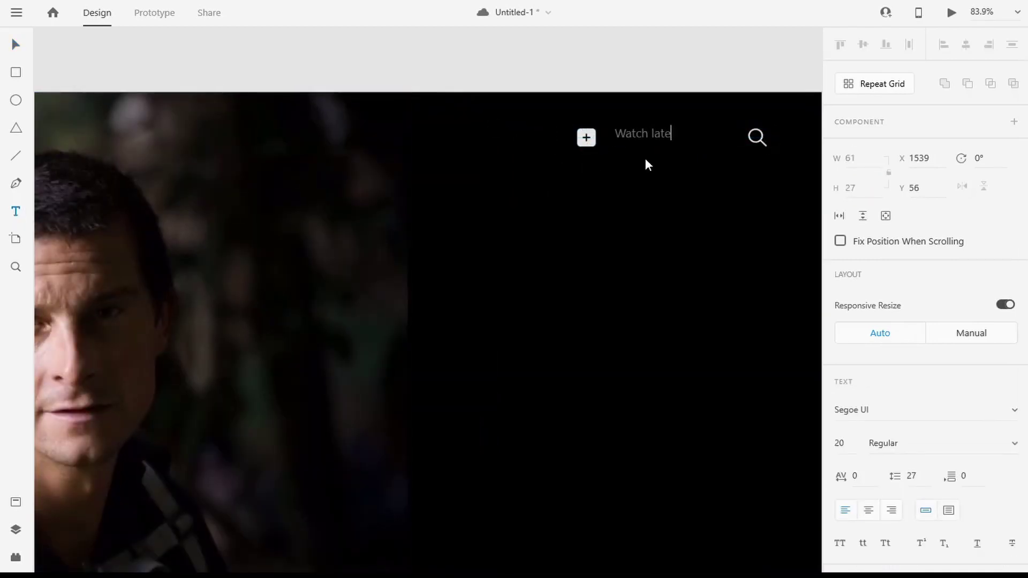
text(r)
Set the "Watch later" text to Montserrat at size 25
key(ctrl+a)
click(967, 416)
text(Montse)
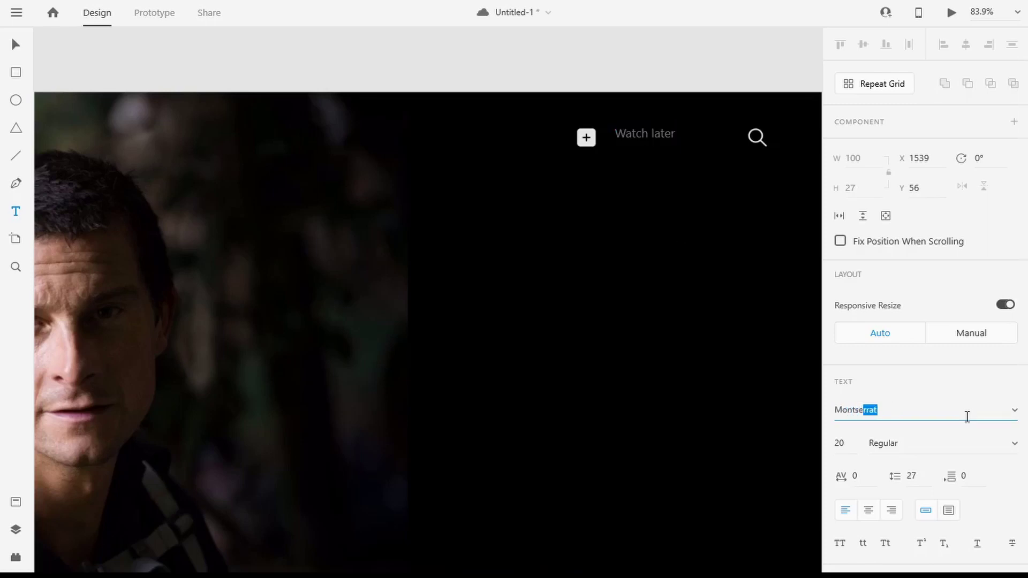
key(Return)
click(839, 443)
text(25)
key(Return)
Give the "Watch later" text a white fill and the Medium weight
scroll(890, 486, down, 4)
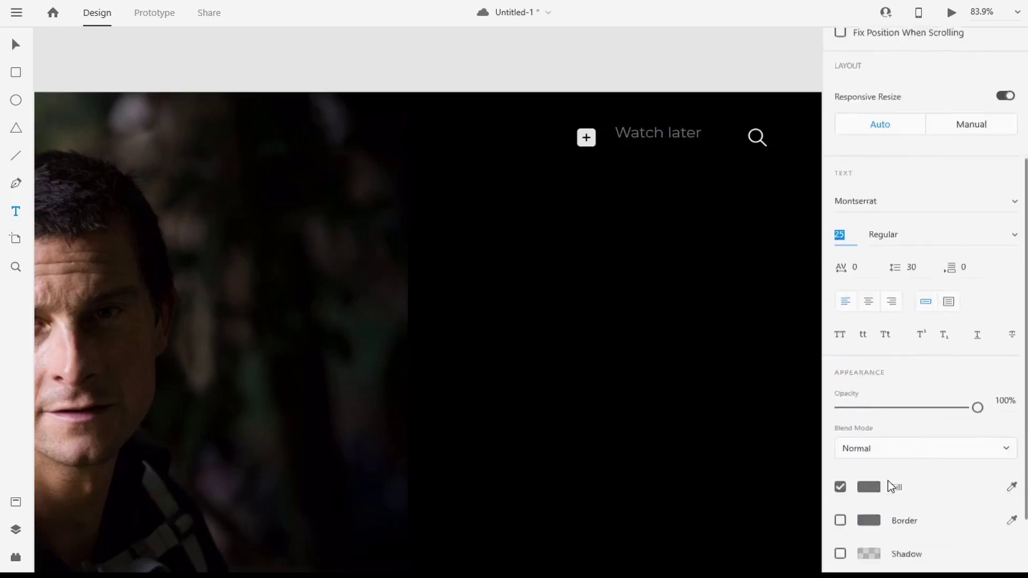
scroll(890, 486, down, 1)
click(868, 449)
click(1008, 198)
click(949, 253)
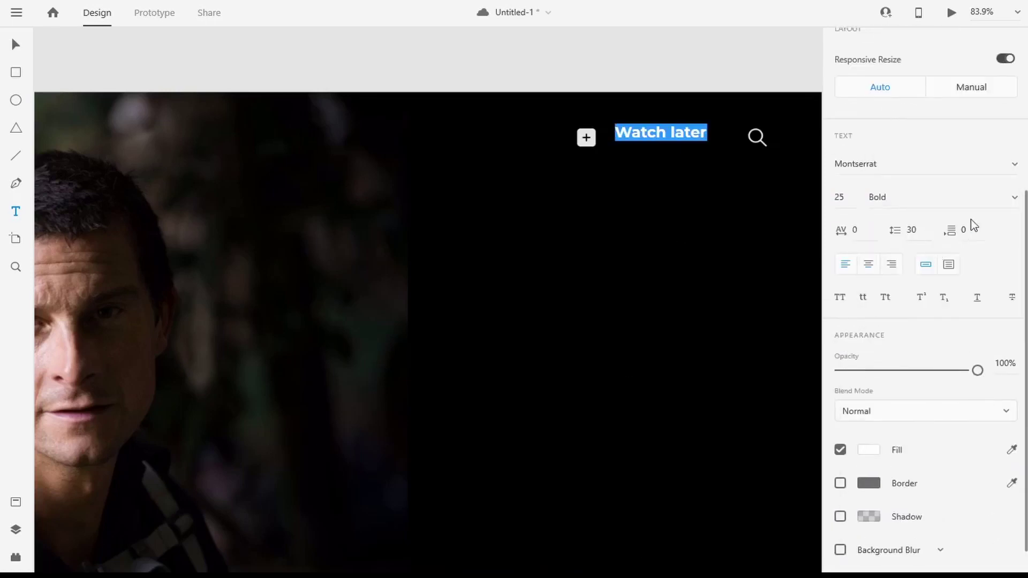
click(991, 198)
click(921, 170)
key(Escape)
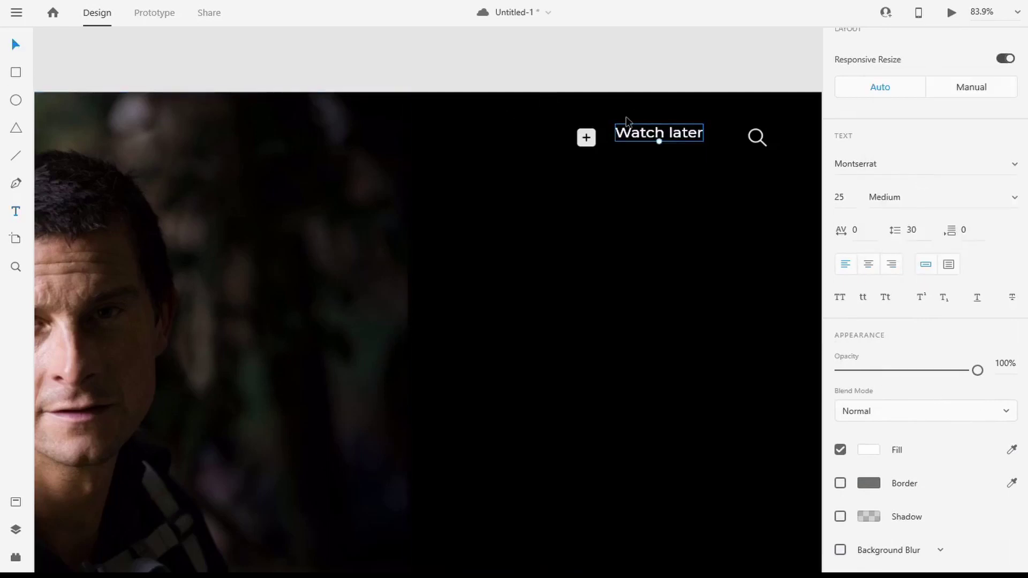
Move the "Watch later" text and the plus icon closer to the search icon, aligning all three in one row
drag(643, 134, 664, 137)
drag(593, 140, 618, 138)
click(742, 256)
scroll(742, 256, down, 4)
scroll(758, 297, up, 2)
scroll(759, 173, up, 3)
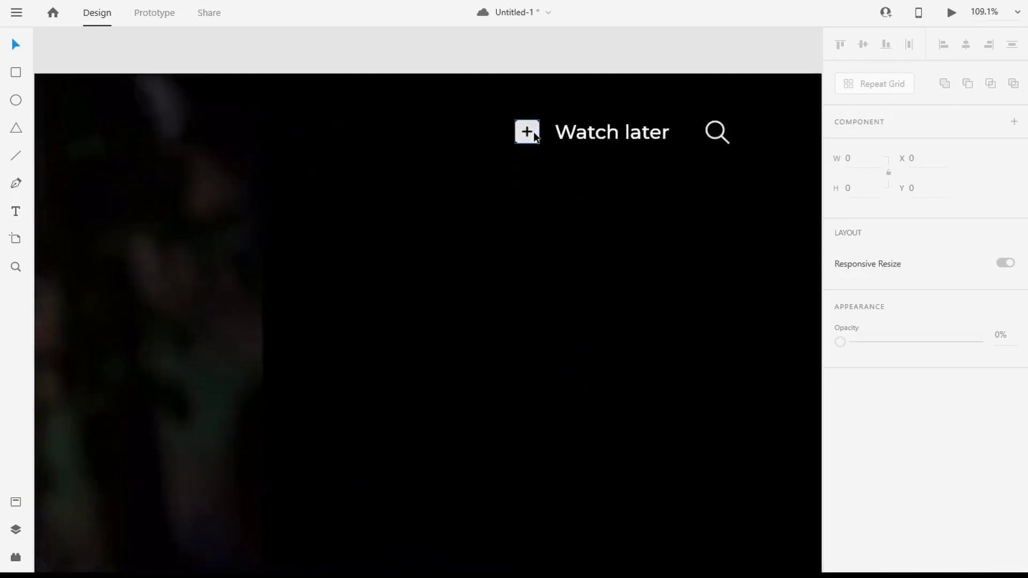
drag(534, 136, 538, 136)
click(551, 61)
Bring in the orange play icon, scale it to about 110 x 110 px and place it below the logo, left of the man's face
scroll(447, 204, down, 4)
drag(333, 281, 411, 289)
scroll(411, 289, up, 1)
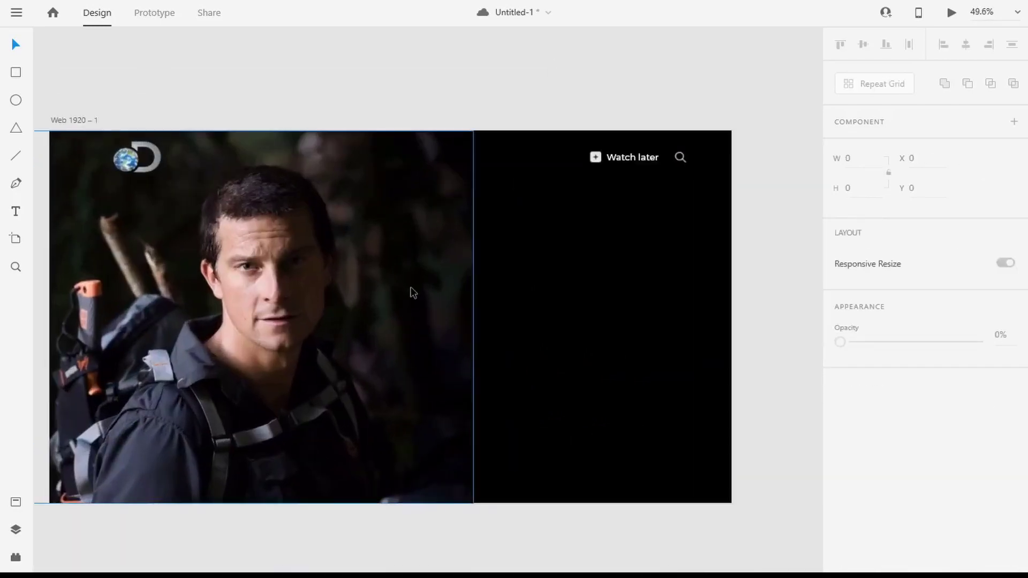
key(alt+Tab)
drag(651, 267, 541, 556)
drag(594, 568, 240, 343)
drag(290, 442, 137, 312)
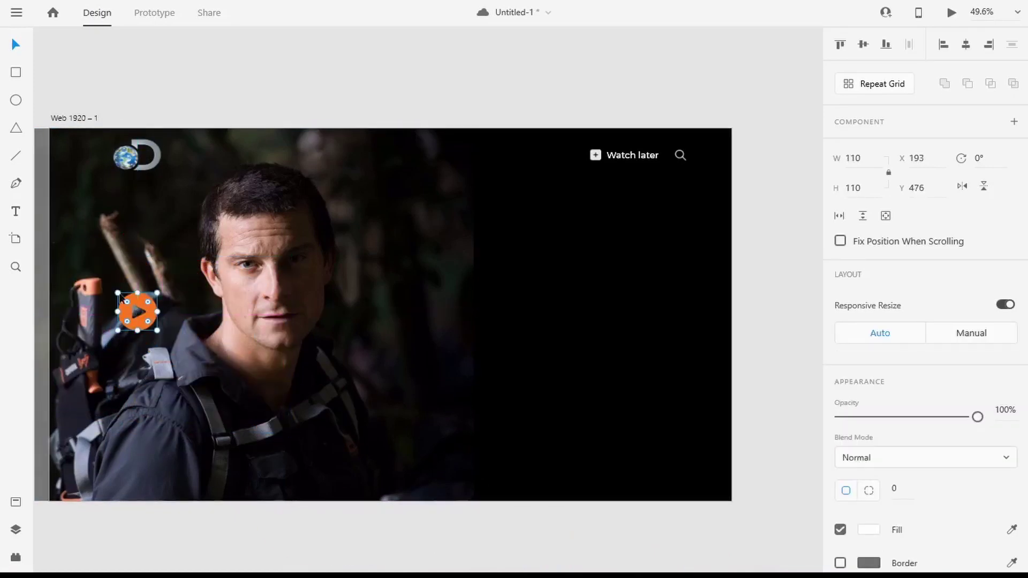
Draw a white 154 x 154 px circle around the play icon and remove its border
key(e)
scroll(110, 280, up, 5)
drag(166, 199, 286, 320)
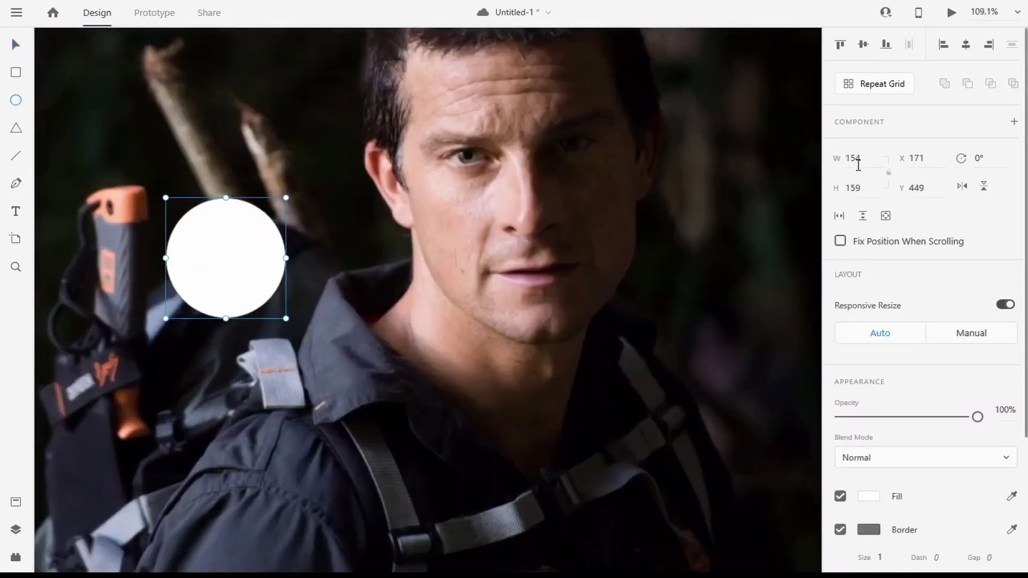
text(4)
key(Tab)
text(154)
click(923, 391)
scroll(923, 392, down, 2)
click(839, 449)
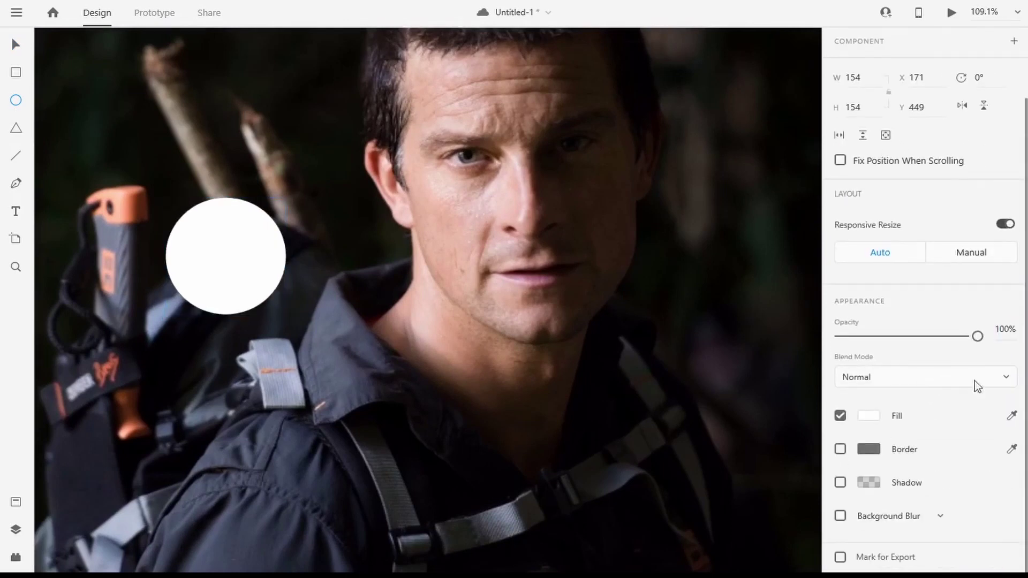
Lower the circle's opacity to 38% and send it behind the play icon
drag(978, 336, 889, 337)
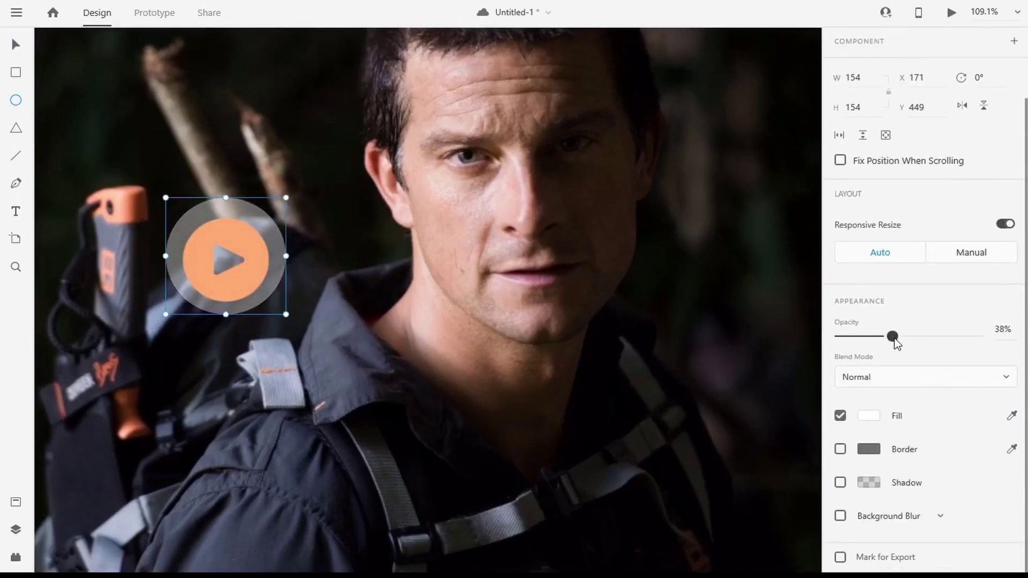
right_click(215, 243)
click(439, 333)
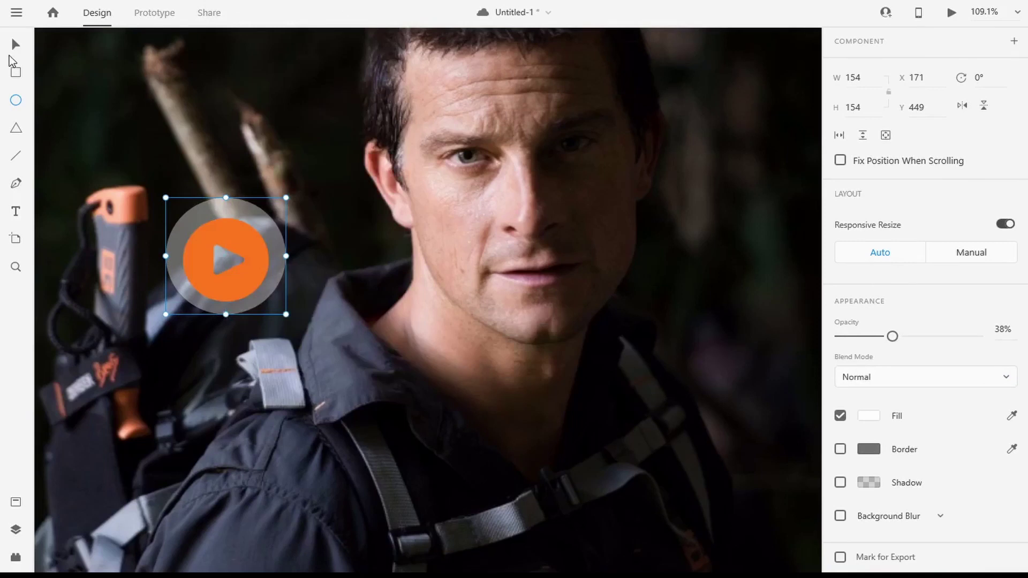
click(10, 54)
click(217, 258)
scroll(443, 293, down, 5)
click(633, 292)
scroll(583, 260, up, 3)
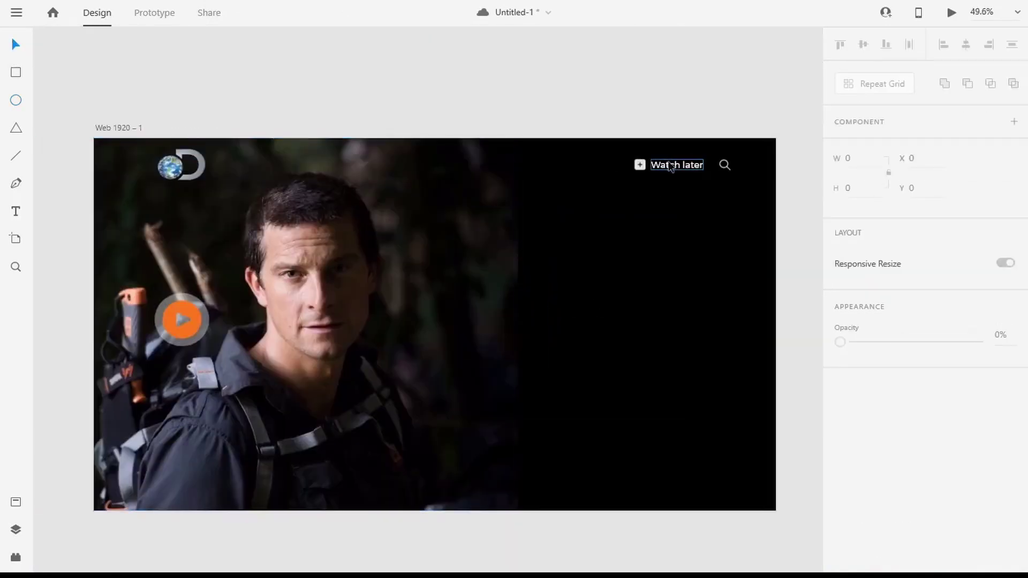
Duplicate "Watch later" as a bold "Watch Trailer" label beneath the play button, and copy that below it as "Storyline"
click(670, 164)
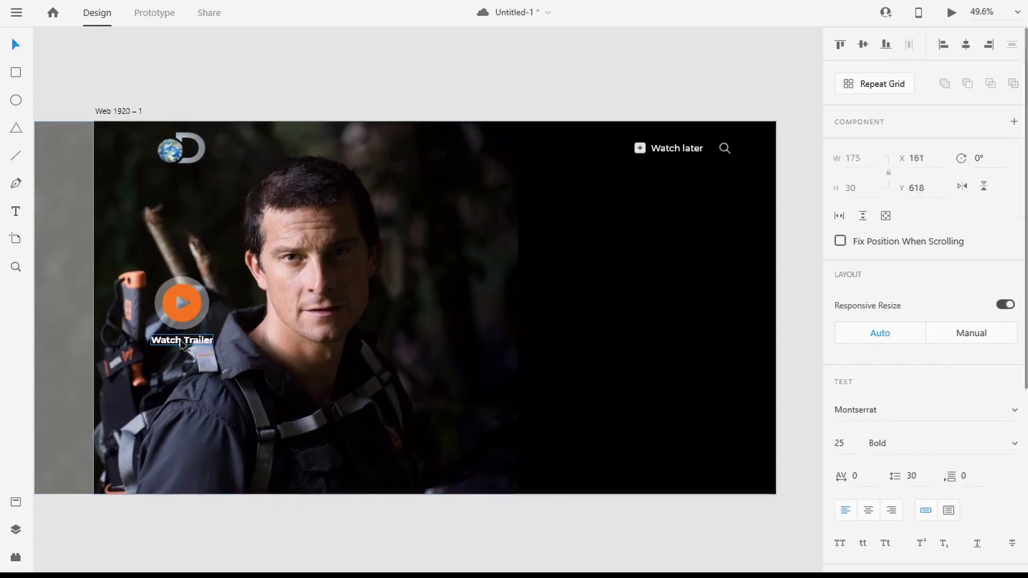
drag(180, 340, 186, 386)
double_click(187, 386)
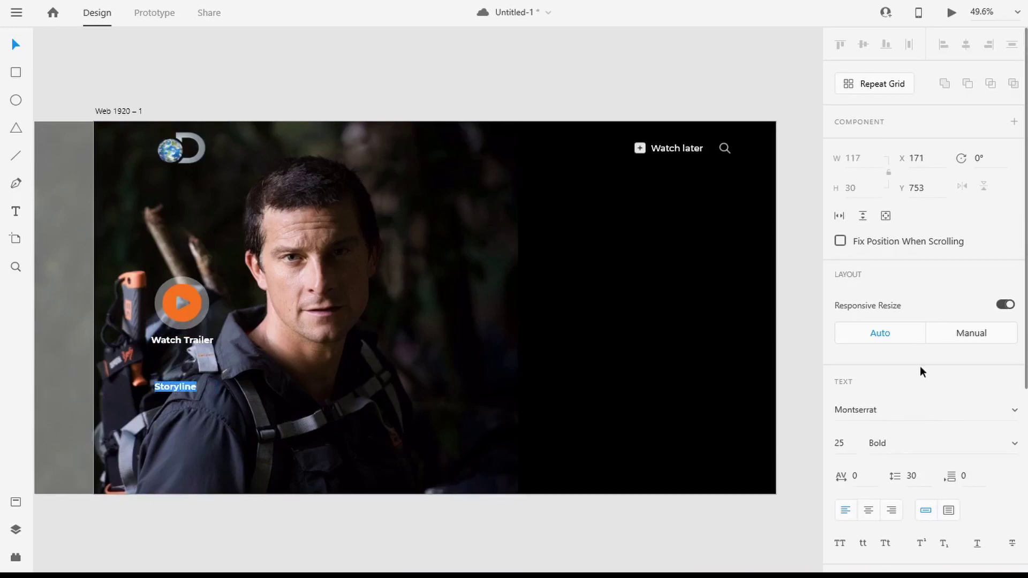
Set the "Storyline" heading to size 31 in Bold and position it just below "Watch Trailer"
scroll(919, 365, down, 3)
click(850, 284)
click(951, 284)
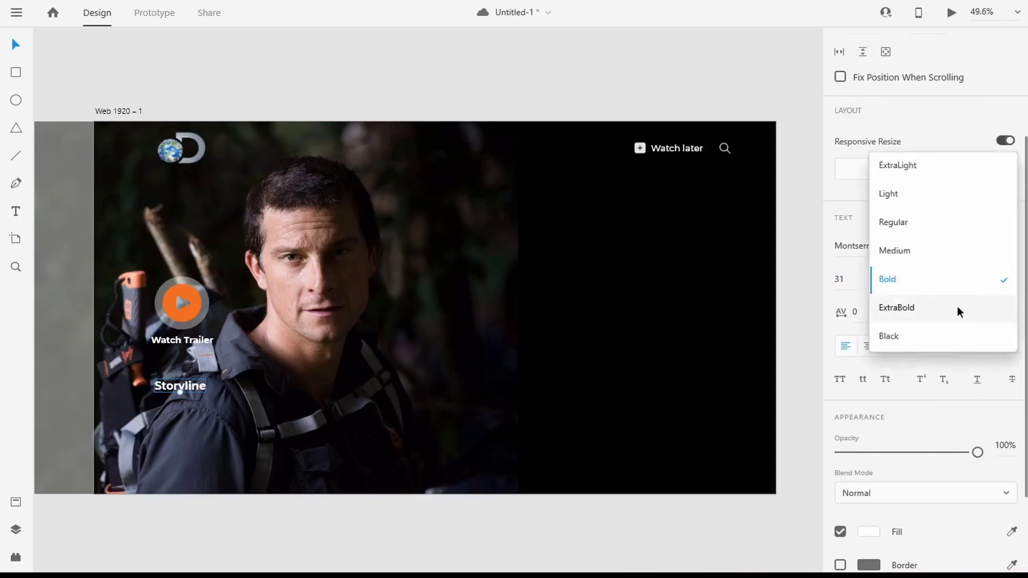
click(958, 307)
click(982, 280)
click(967, 250)
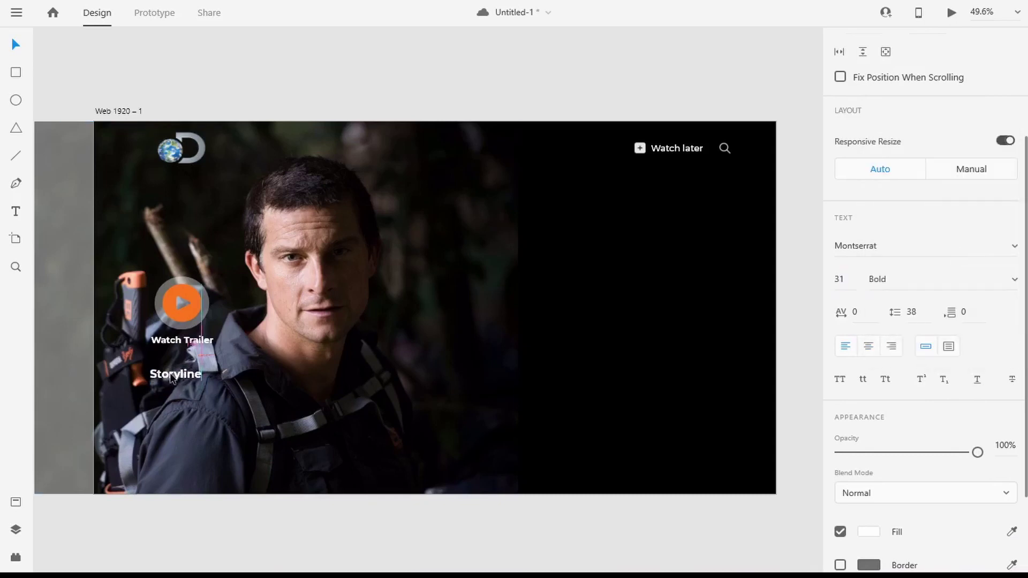
click(311, 85)
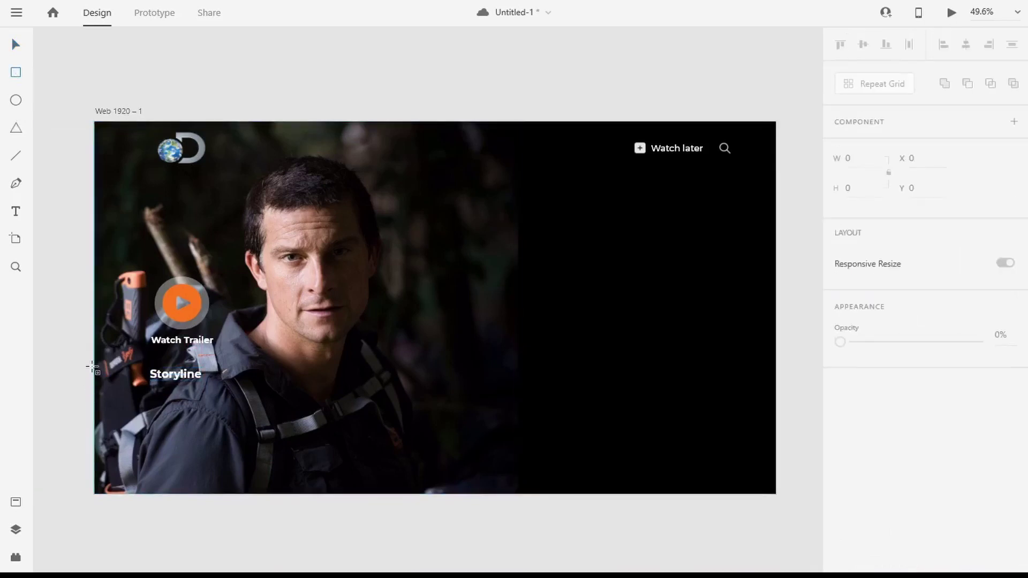
Draw a rectangle about 830 x 395 px over the artboard's lower-left area and remove its border
mouse_move(94, 362)
mouse_down()
mouse_move(403, 498)
mouse_move(388, 498)
mouse_up()
scroll(910, 348, down, 4)
click(840, 348)
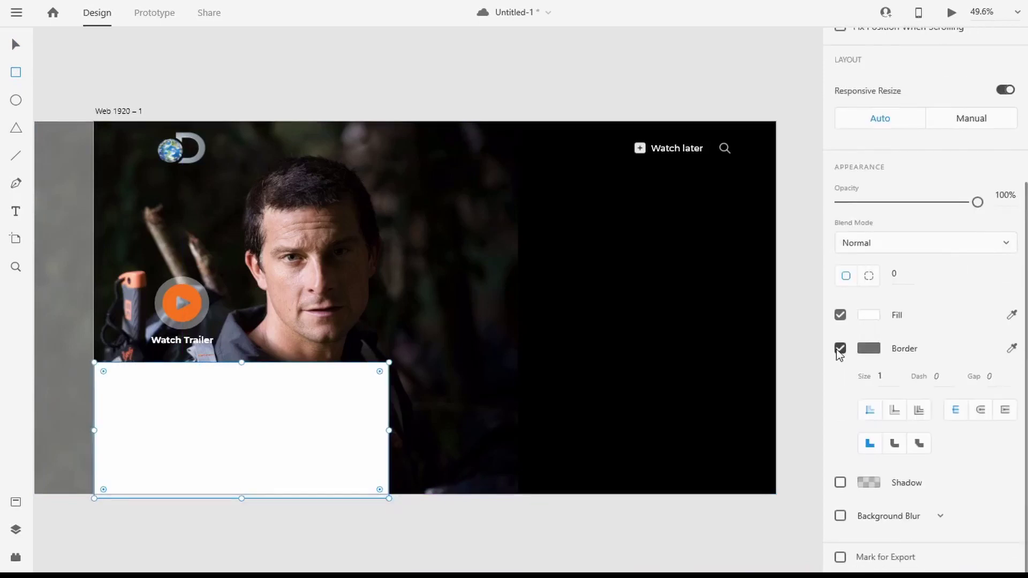
click(839, 351)
Fill the rectangle with a linear gradient running from transparent black at its upper edge to fully opaque #000000 at its lower edge
click(868, 416)
click(676, 318)
click(673, 340)
drag(654, 346, 645, 472)
drag(818, 349, 820, 461)
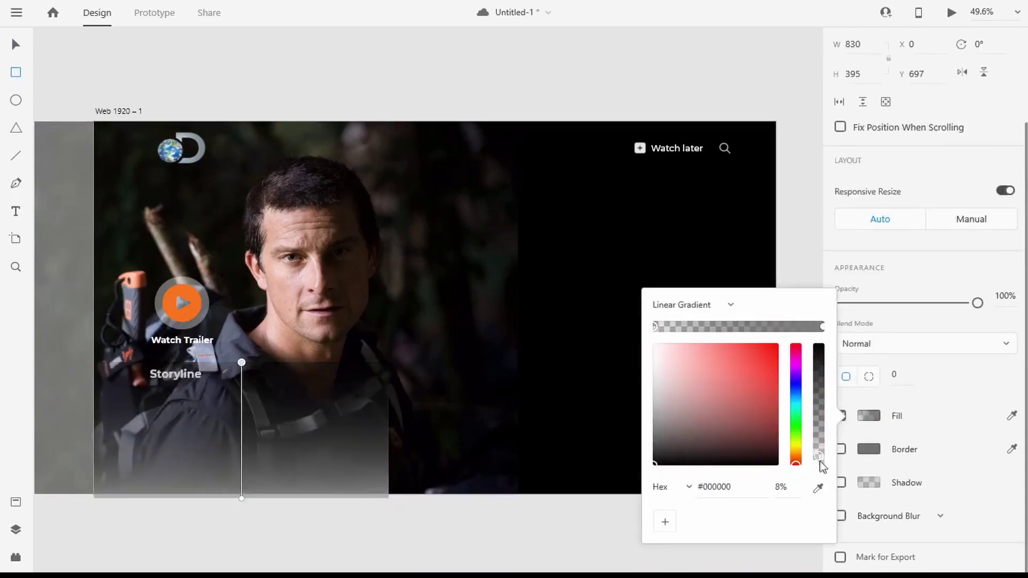
click(823, 326)
drag(655, 412, 657, 466)
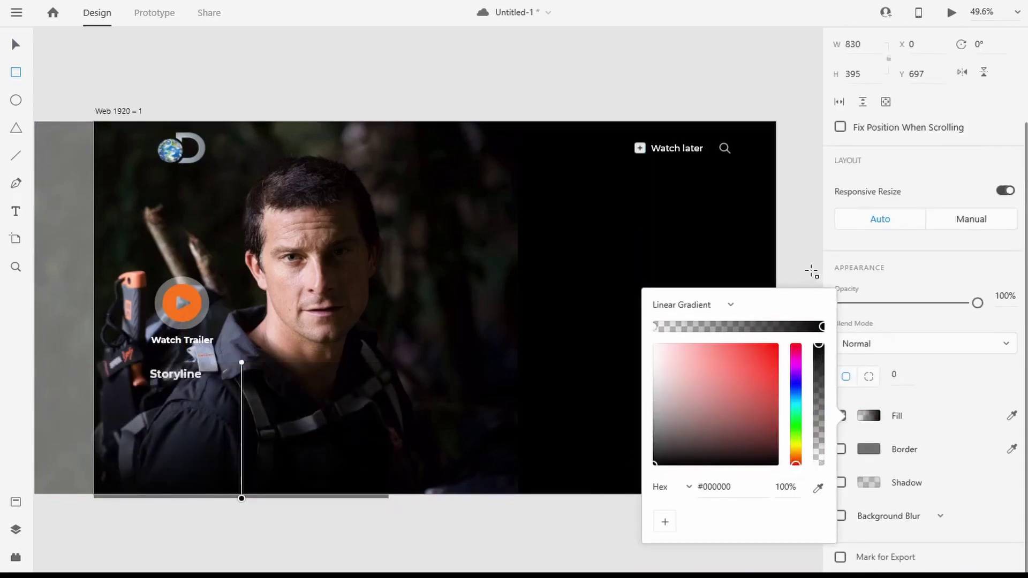
click(955, 383)
Copy the opening Lorem Ipsum text from lipsum.com in the browser and paste it into a text area about 613 px wide under "Storyline"
key(alt+Tab)
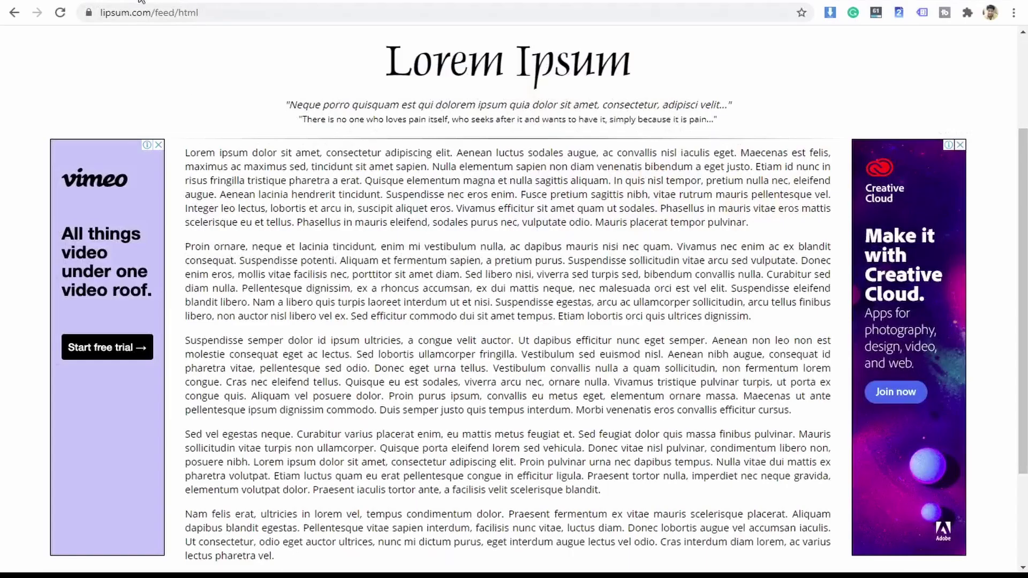
drag(186, 153, 194, 166)
key(ctrl+c)
key(alt+Tab)
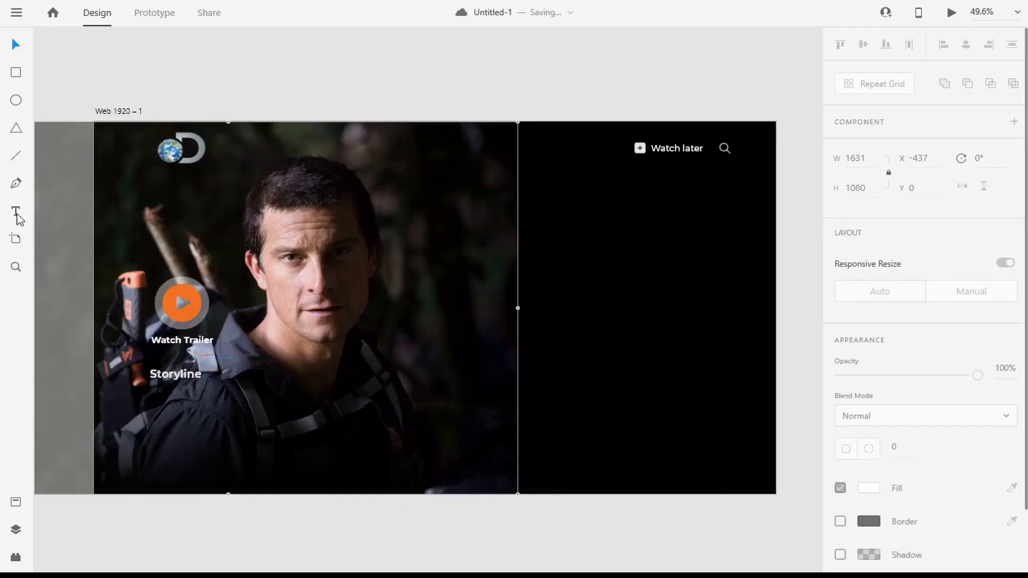
drag(152, 392, 234, 414)
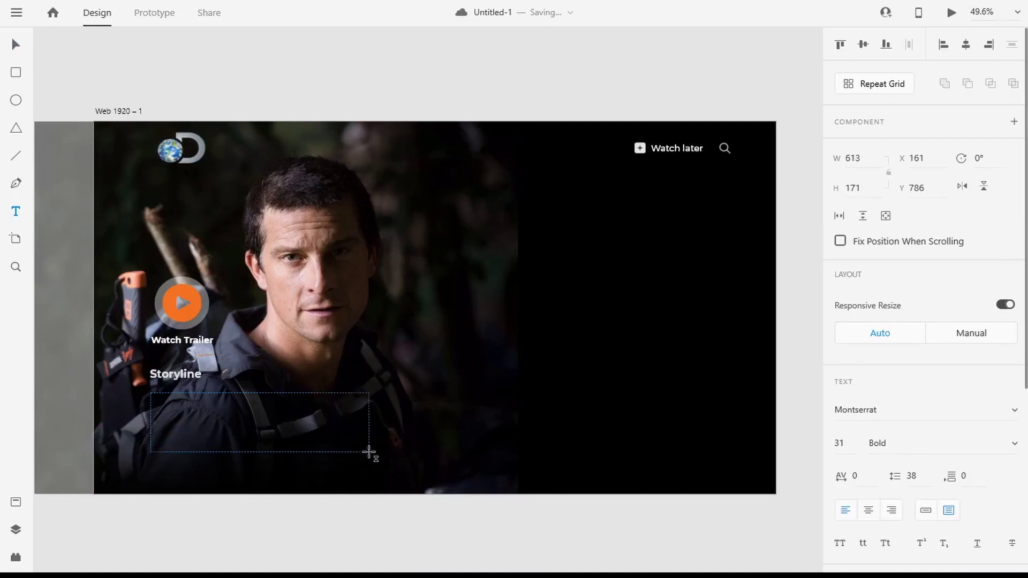
key(ctrl+v)
Set the pasted Lorem Ipsum paragraph to Regular weight at size 26
key(ctrl+a)
scroll(885, 410, down, 3)
click(964, 279)
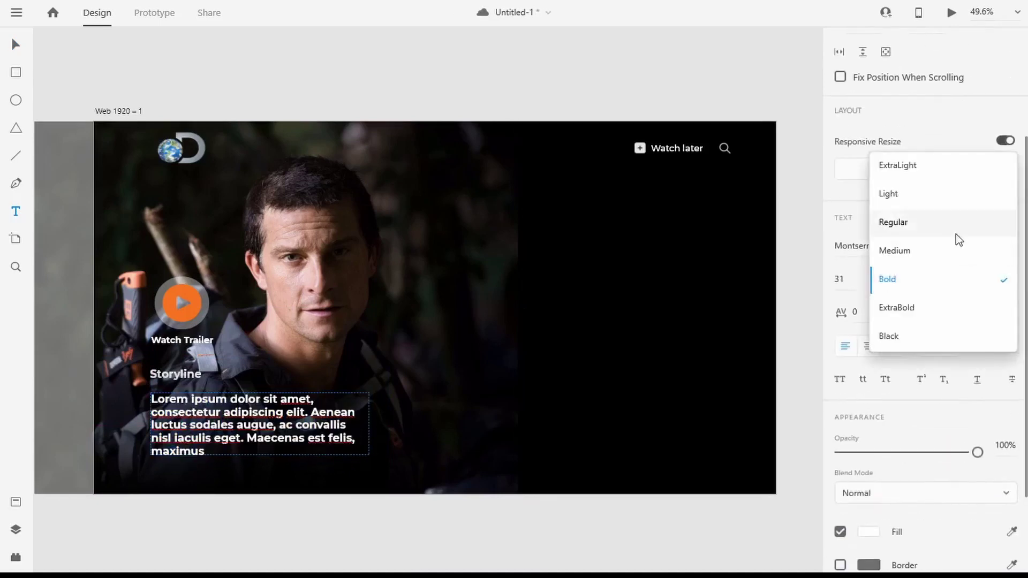
click(954, 227)
click(843, 282)
key(Down)
key(Down)
text(26)
key(Return)
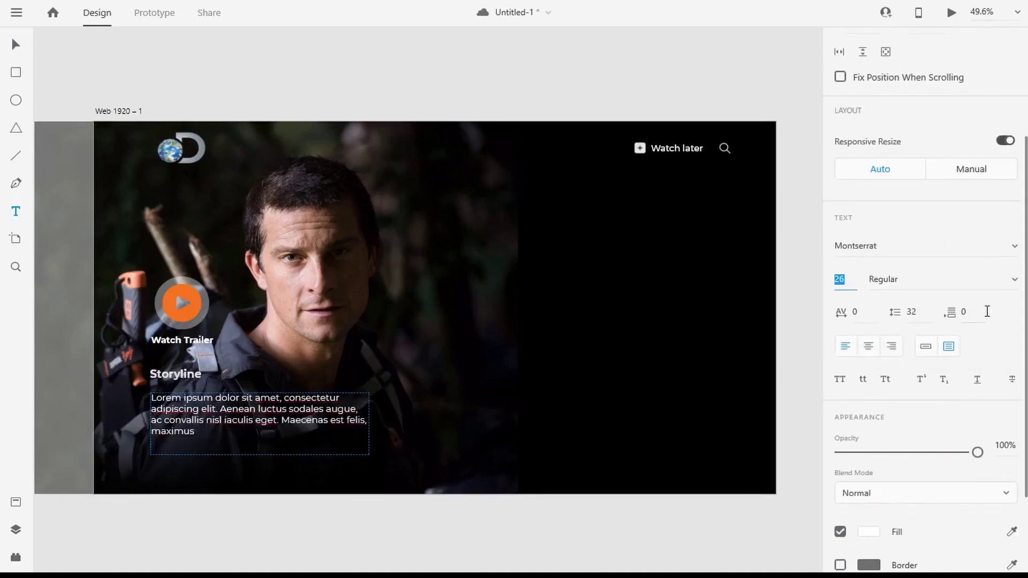
Increase the paragraph's line spacing to 40 and finish editing it
scroll(909, 264, down, 2)
key(Up)
key(Up)
key(Up)
key(Up)
key(Up)
key(Up)
key(Up)
key(Up)
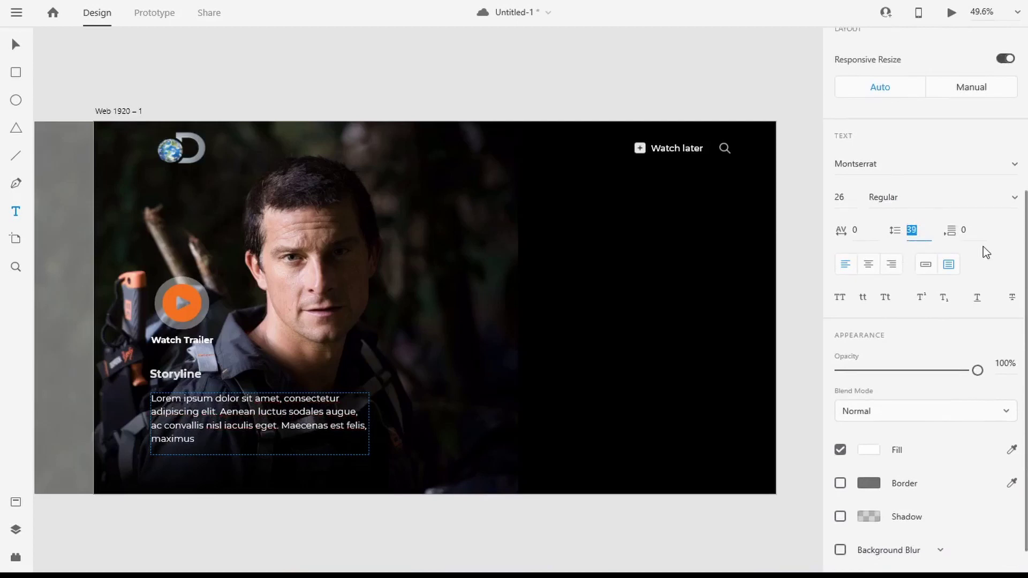
click(252, 456)
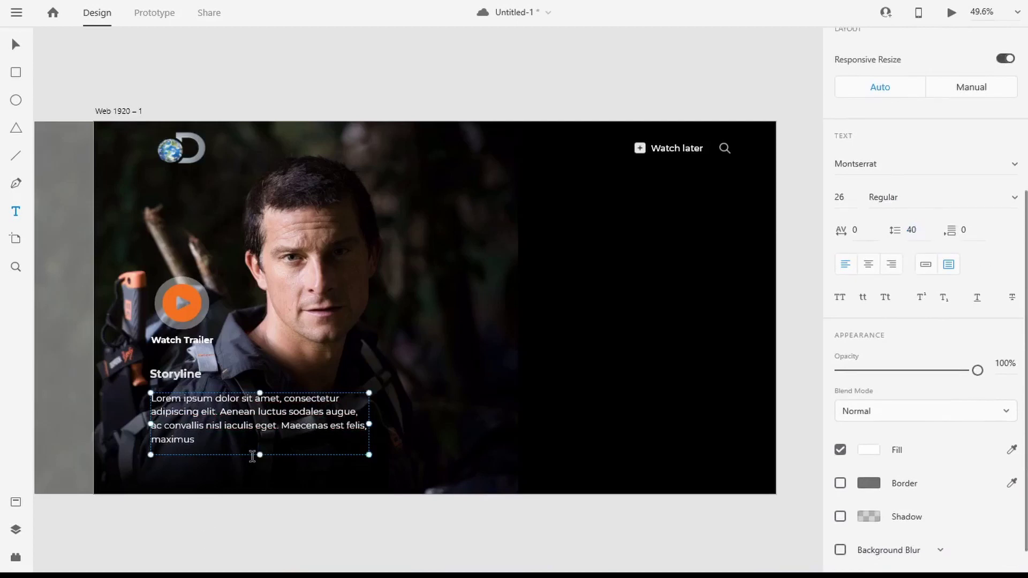
click(252, 502)
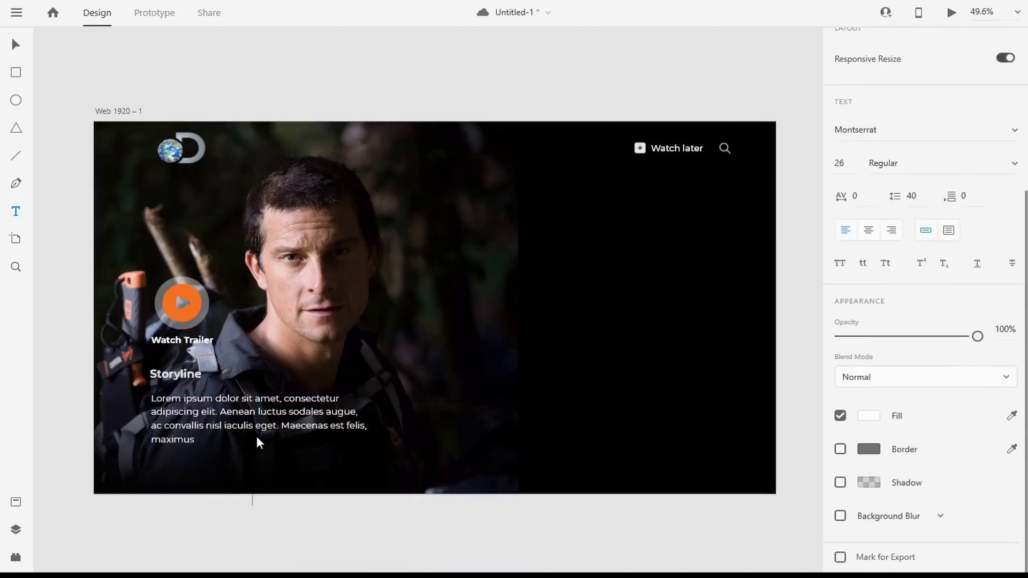
Move the Storyline heading and its paragraph lower beneath Watch Trailer and line up their left edges
click(242, 407)
click(15, 45)
click(159, 501)
drag(186, 414, 185, 426)
scroll(158, 370, up, 5)
drag(208, 386, 211, 454)
scroll(505, 455, down, 4)
scroll(589, 537, up, 2)
click(590, 538)
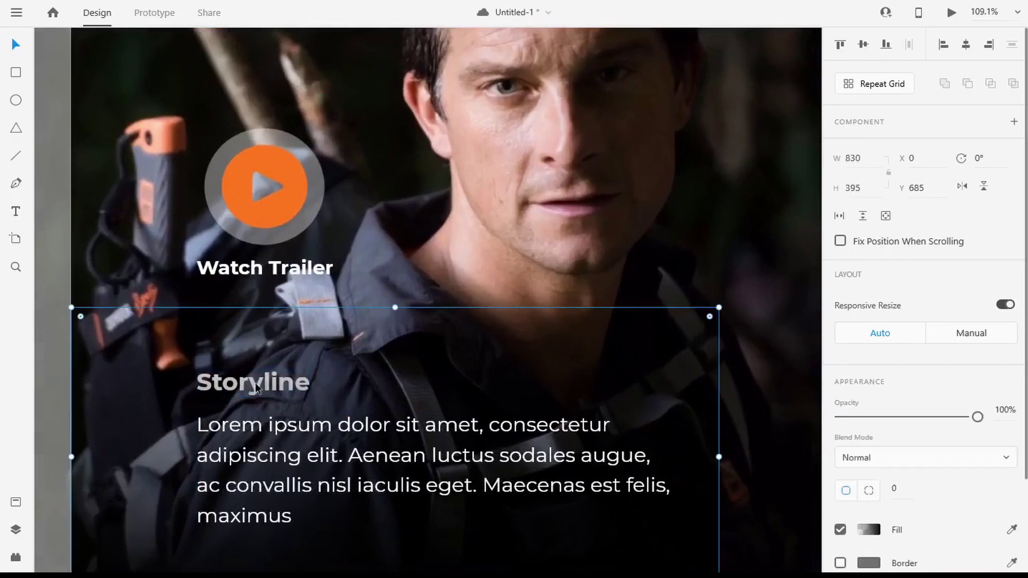
Examine how the Storyline heading lines up with the paragraph below it and the Watch Trailer label above
scroll(876, 399, down, 3)
scroll(220, 391, up, 5)
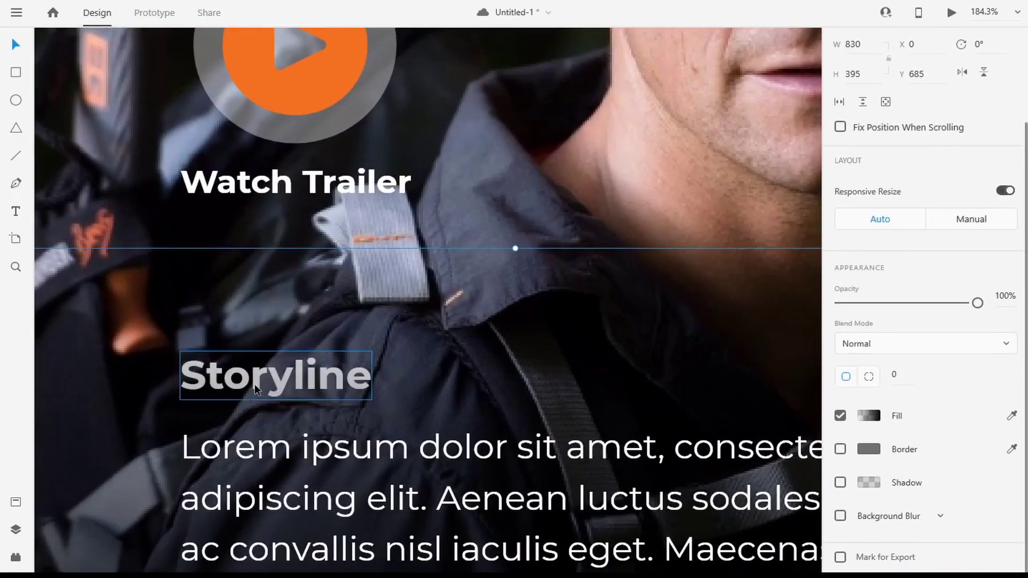
click(268, 378)
right_click(297, 370)
click(571, 349)
scroll(595, 406, down, 9)
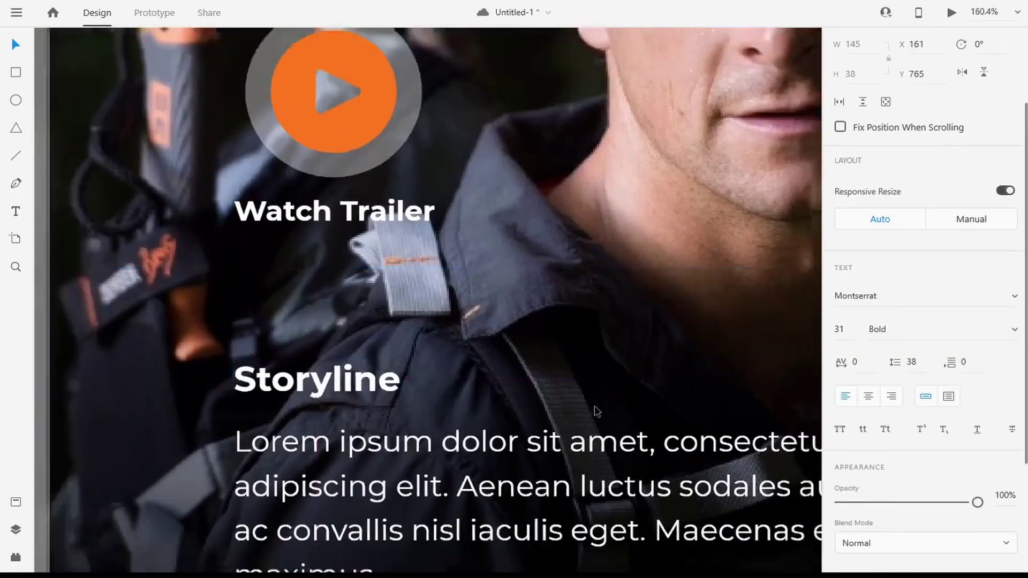
drag(677, 352, 392, 360)
click(492, 553)
Duplicate the Storyline heading to the artboard's right half and change the copy's text to "Episodes"
scroll(700, 349, down, 1)
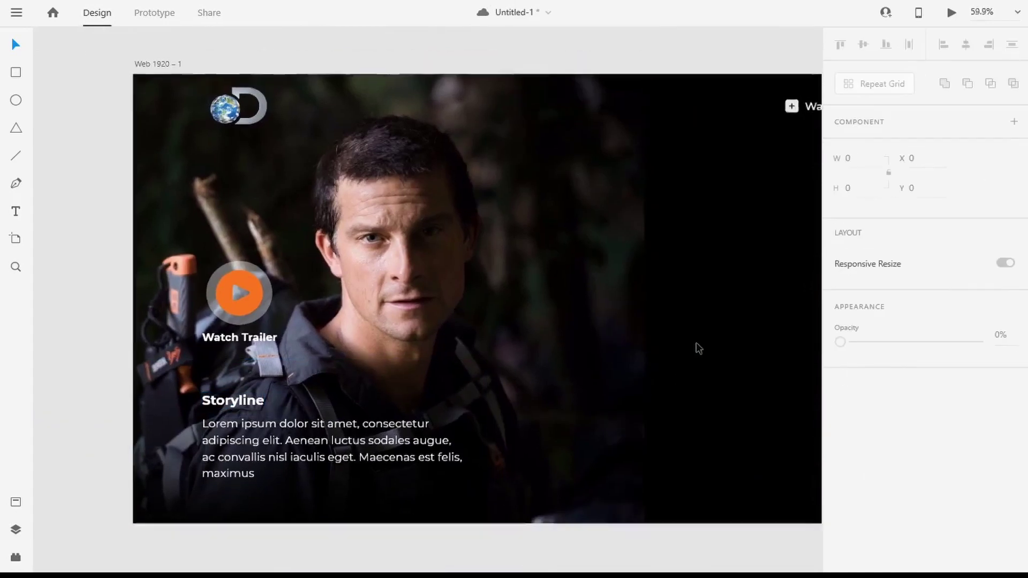
drag(655, 298, 500, 328)
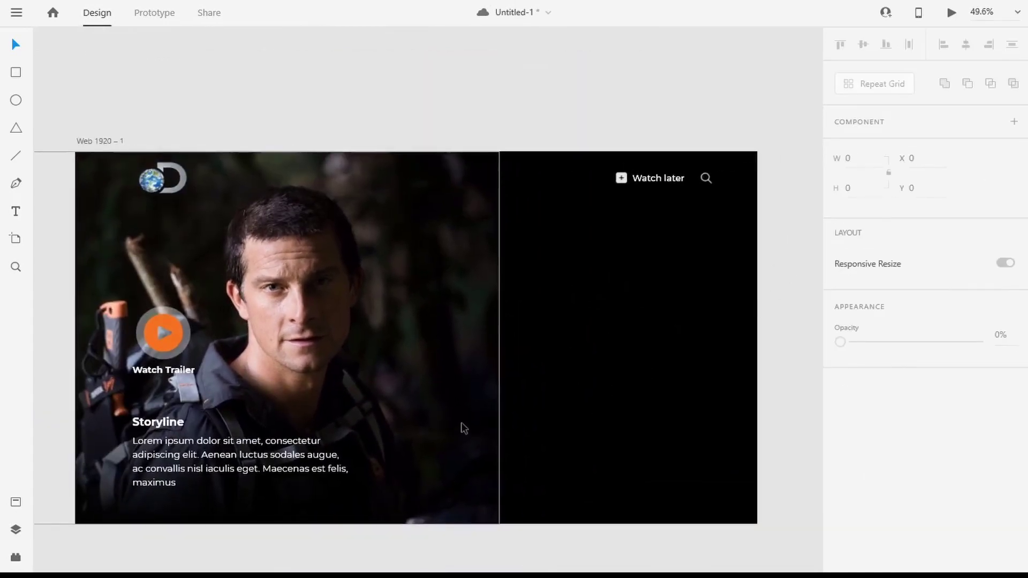
drag(178, 424, 505, 377)
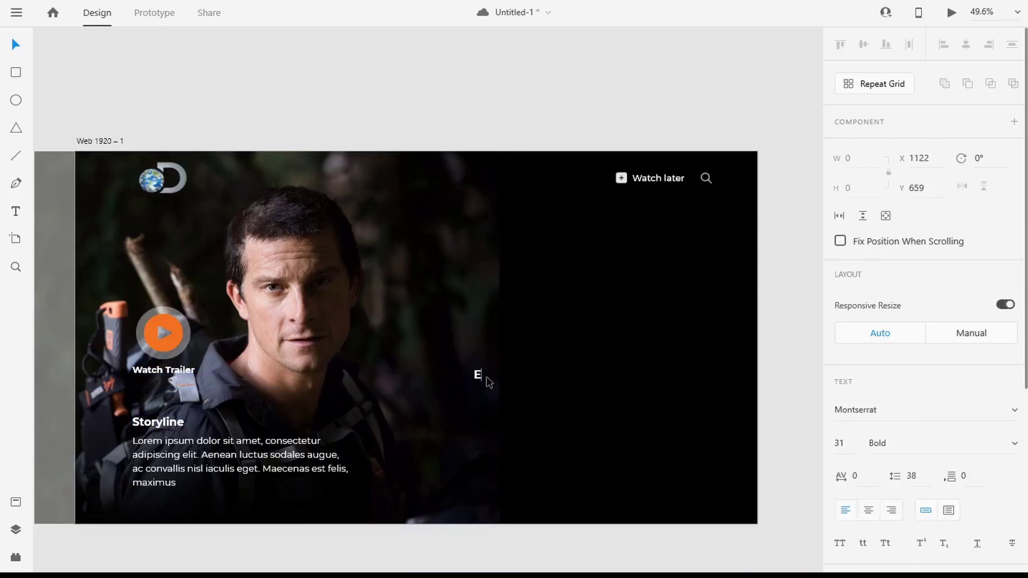
Import the desert and open-mouth episode images from the assets folder, placing the desert image directly below the Episodes heading
key(alt+Tab)
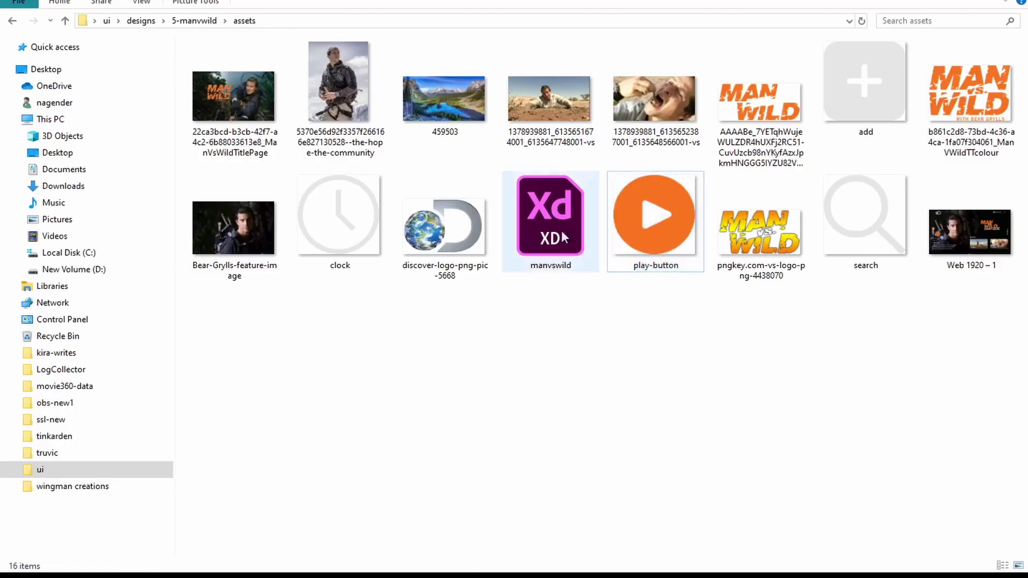
drag(548, 97, 584, 505)
drag(570, 454, 530, 403)
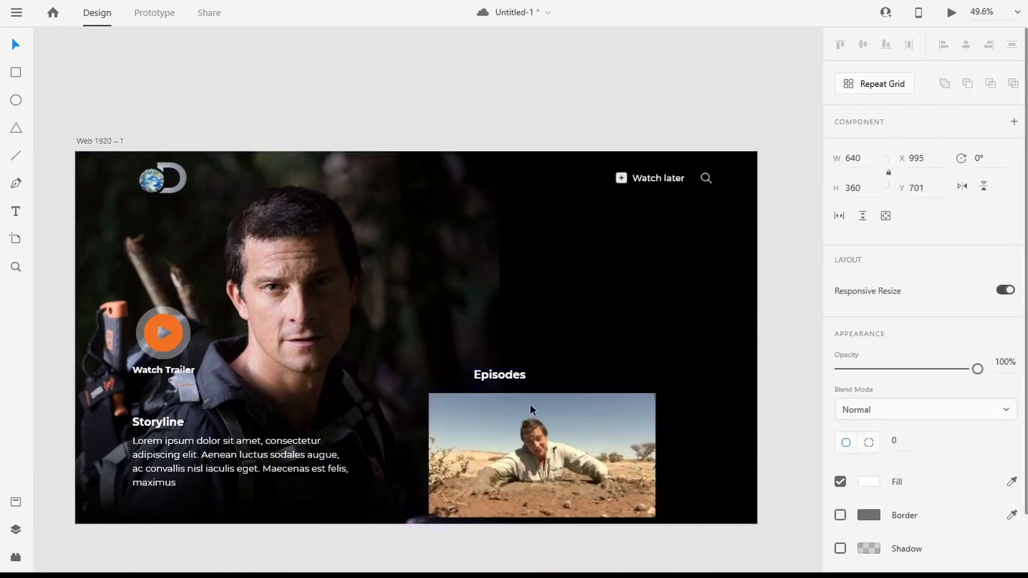
key(alt+Tab)
drag(564, 103, 649, 564)
key(alt+Tab)
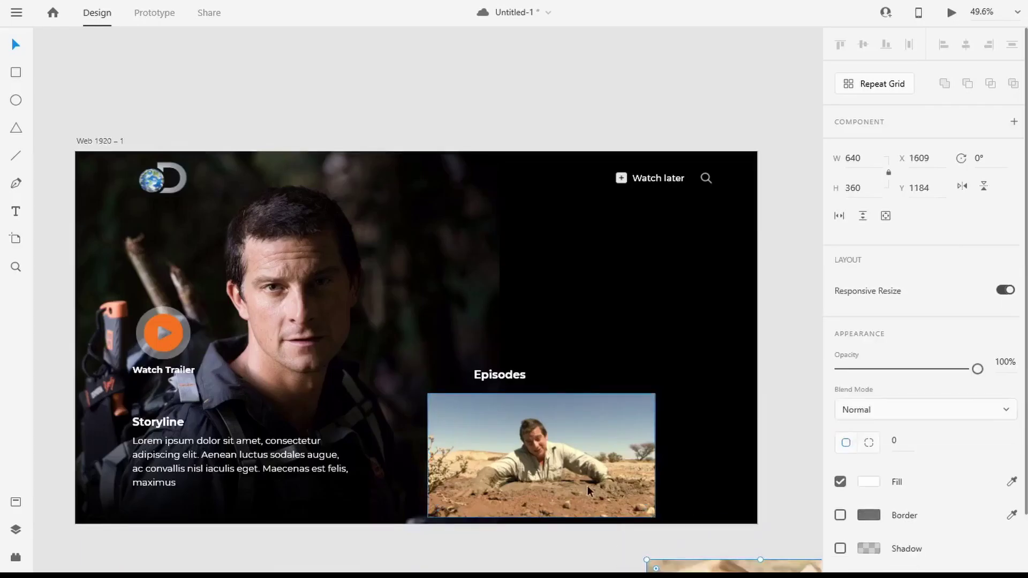
Scale both episode images to about 445 px wide, place them side by side, and align the Episodes heading with their left edge
click(648, 508)
drag(655, 517, 610, 479)
drag(716, 562, 661, 396)
drag(705, 517, 681, 444)
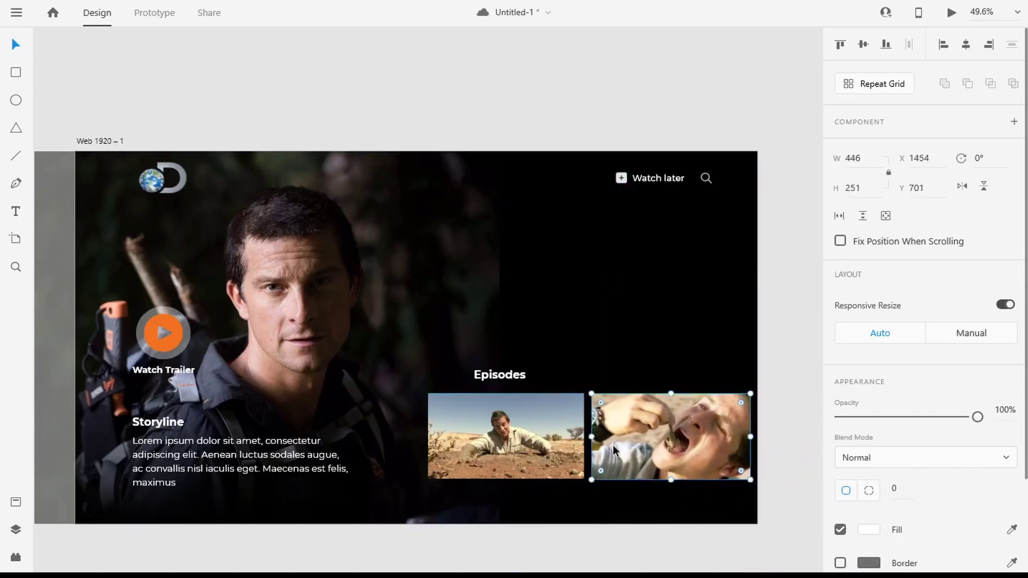
drag(500, 375, 455, 381)
click(806, 412)
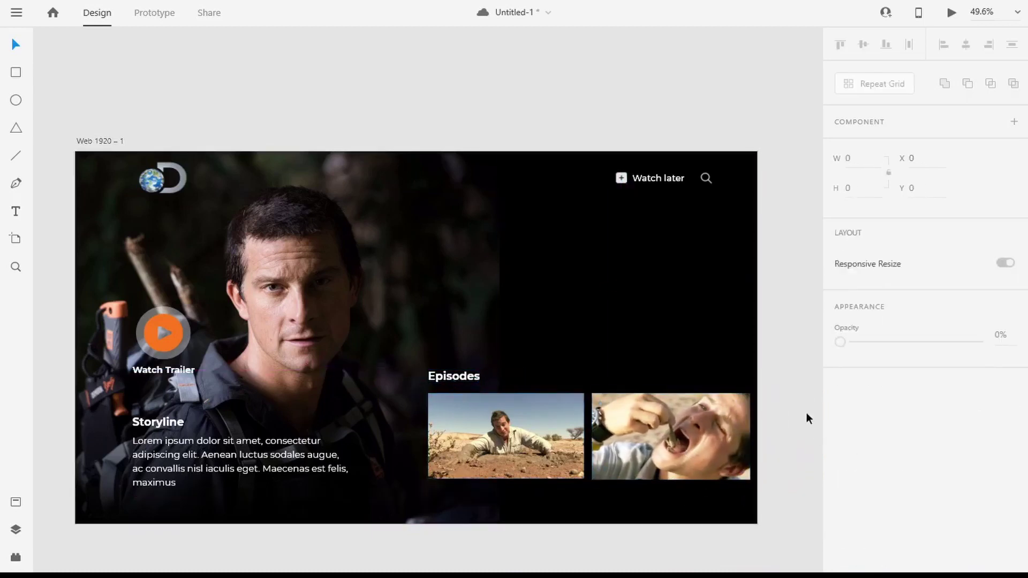
Draw a rectangle about 440 × 158 px over the desert thumbnail's lower part and switch its fill to a linear gradient
drag(427, 444, 584, 483)
scroll(862, 358, down, 3)
click(868, 366)
click(698, 266)
click(682, 286)
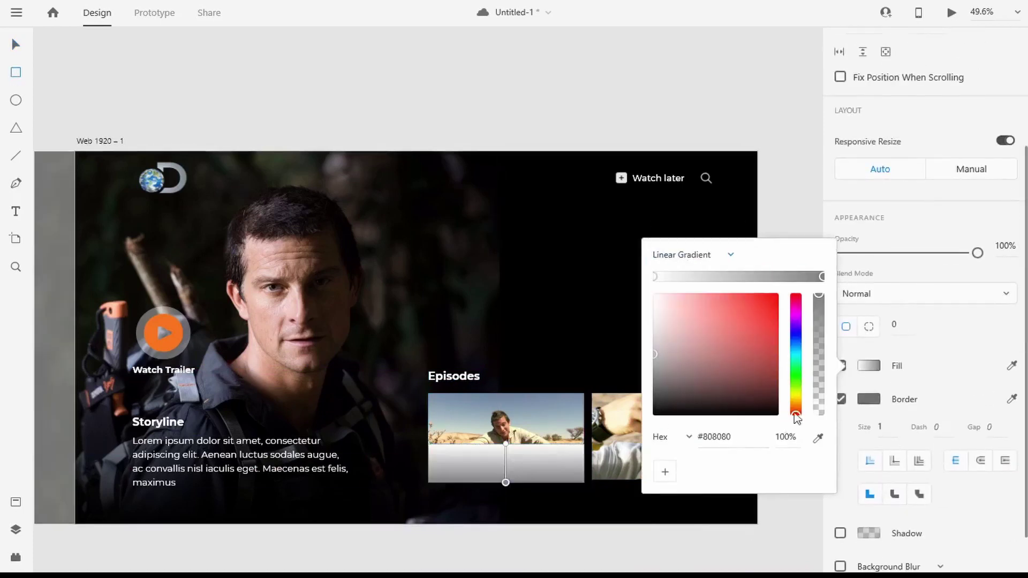
Make the rectangle's gradient run from fully transparent at its upper edge to fully opaque #000000 at its lower edge
drag(823, 302, 818, 415)
drag(654, 368, 645, 444)
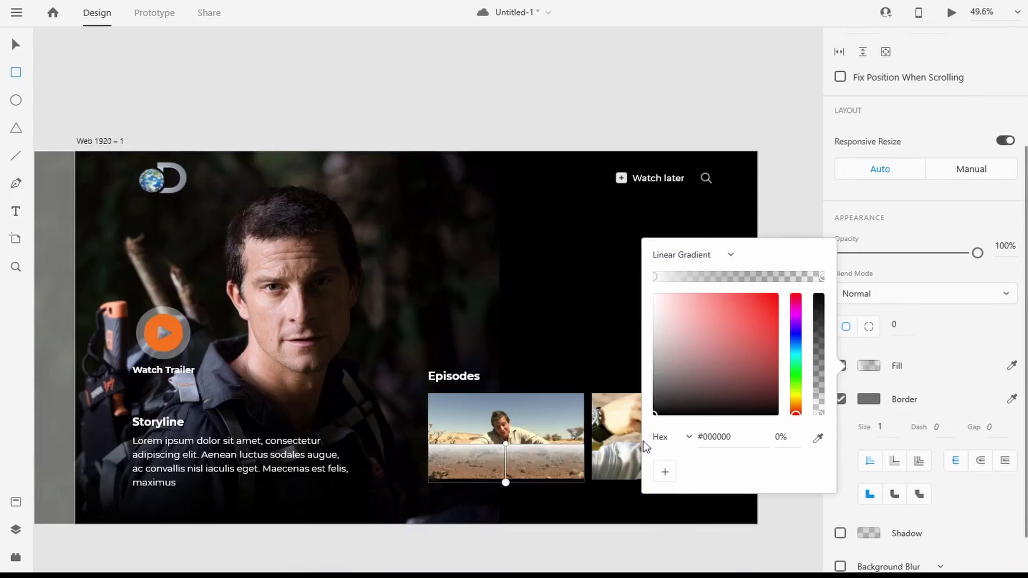
click(653, 276)
drag(821, 298, 819, 414)
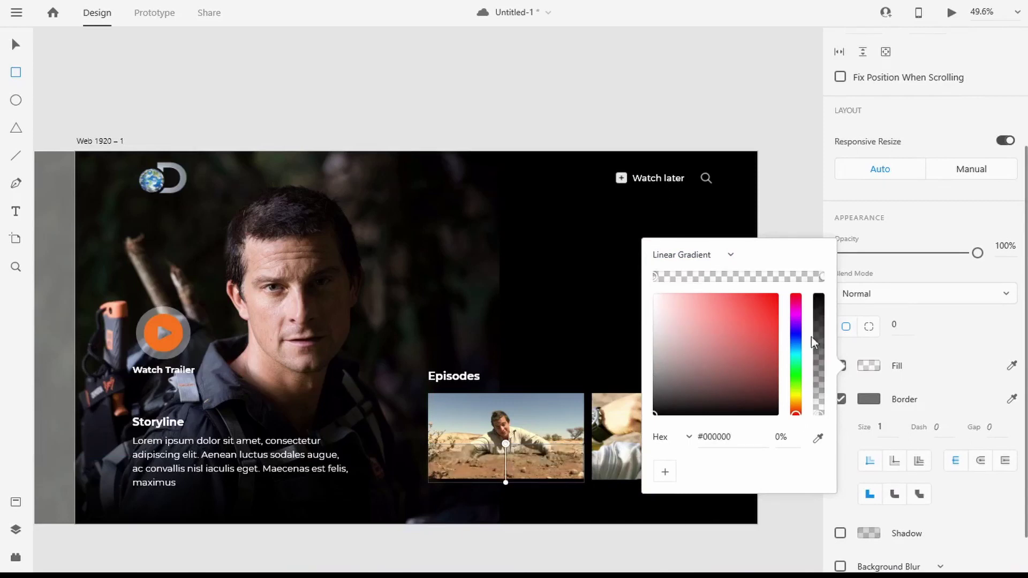
key(ctrl+z)
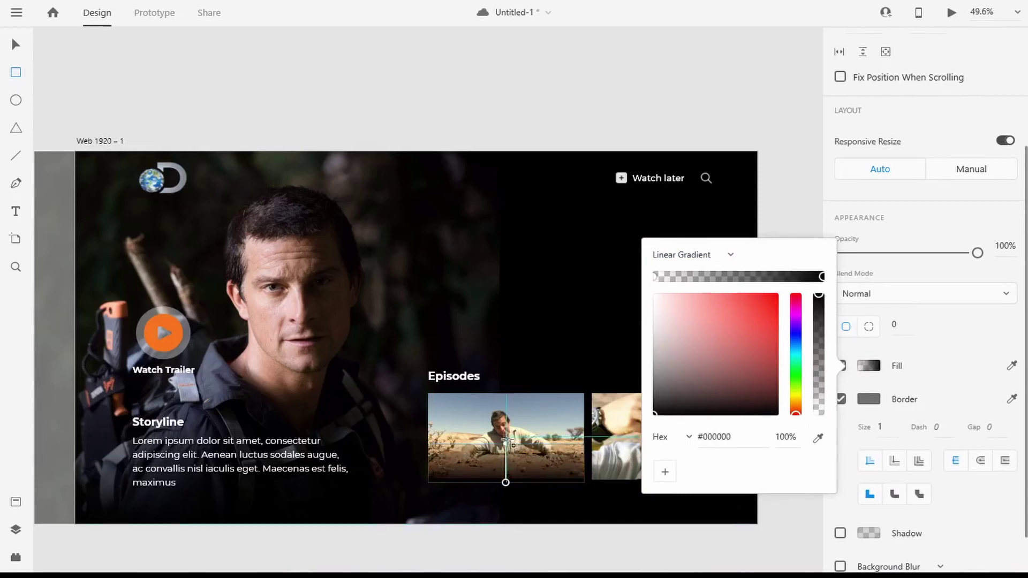
click(781, 519)
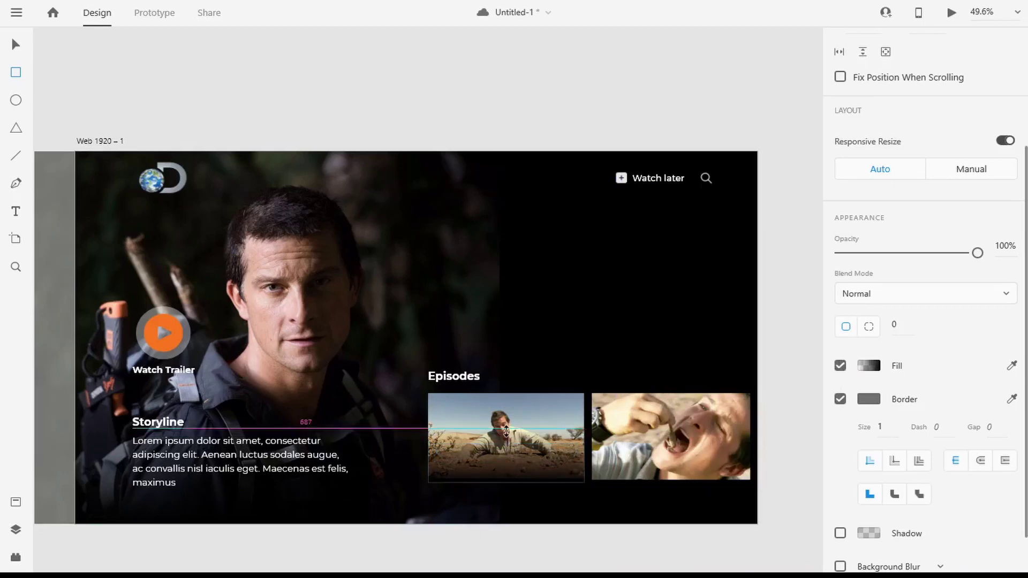
Duplicate the Episodes heading onto the desert thumbnail's lower left corner, change it to "Alaska", and set it to Medium weight
key(v)
click(455, 377)
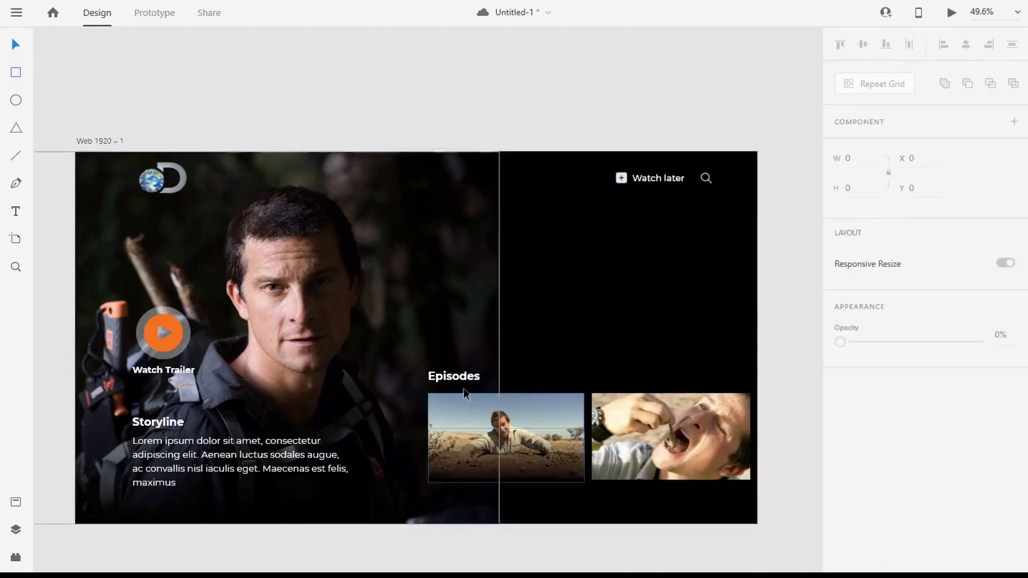
alt+drag(456, 379, 467, 472)
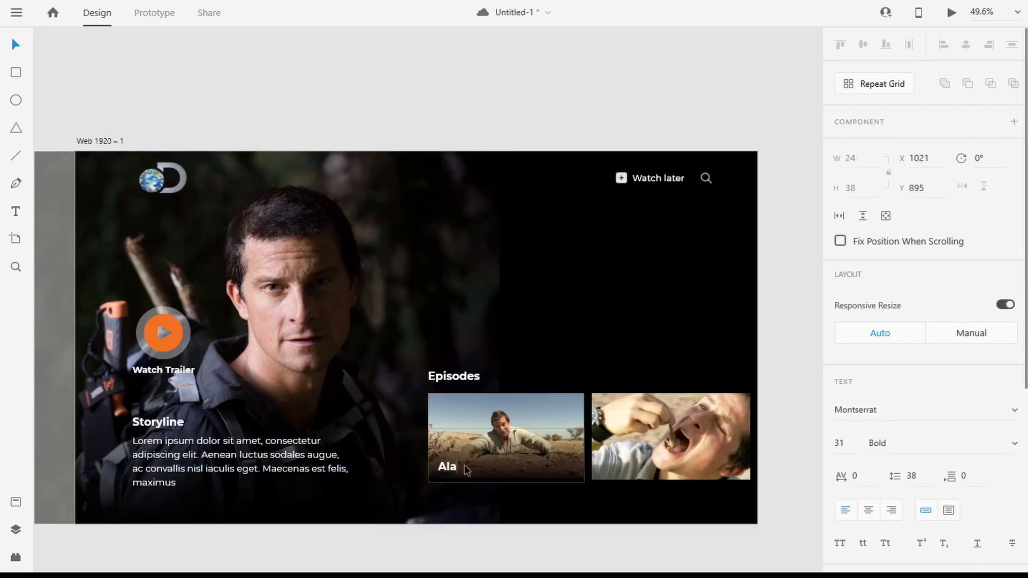
scroll(996, 343, down, 3)
click(1003, 360)
click(964, 345)
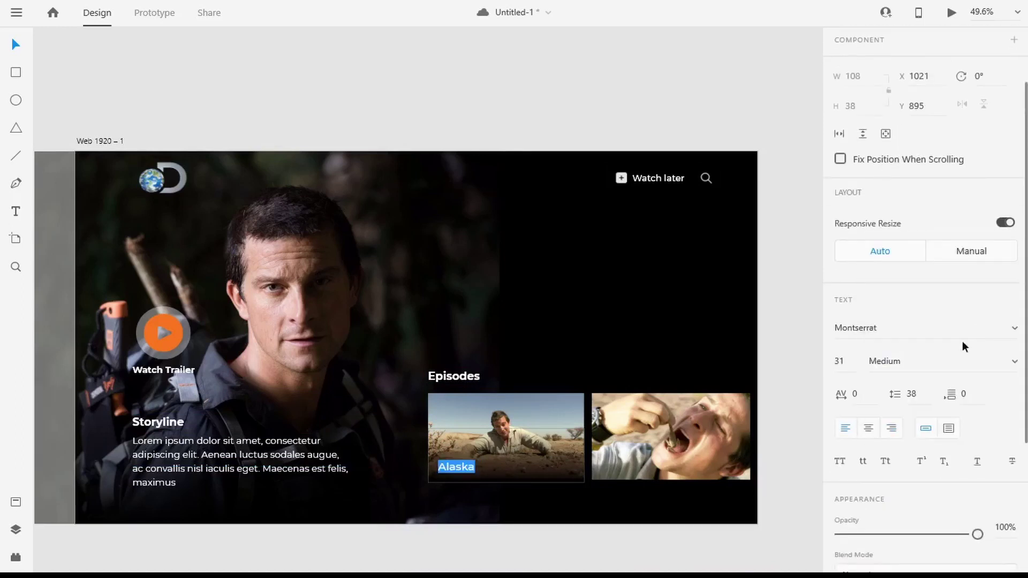
Copy the gradient rectangle over the second thumbnail's lower part and fit it to that image's edges
click(527, 468)
click(689, 469)
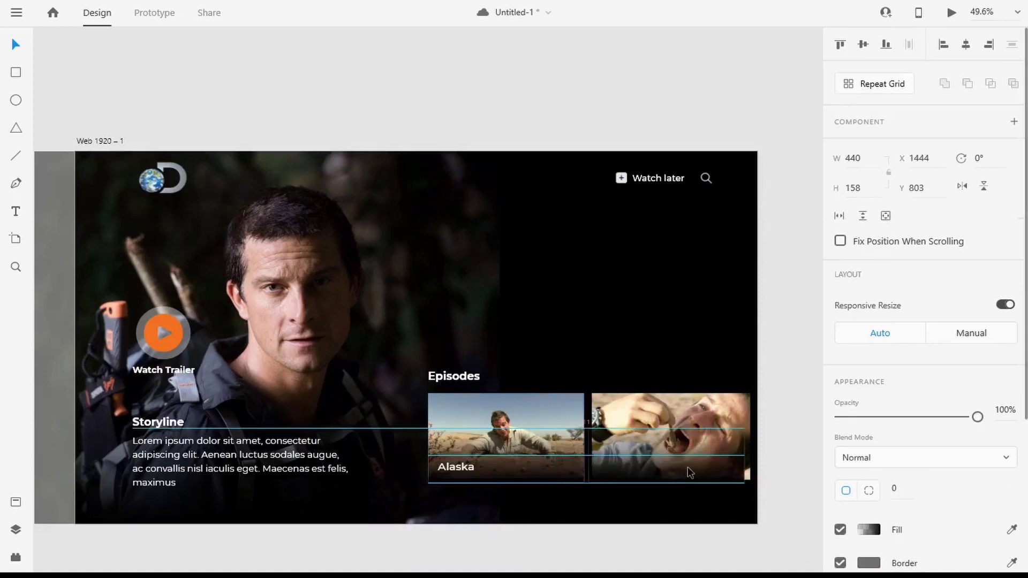
drag(697, 470, 693, 472)
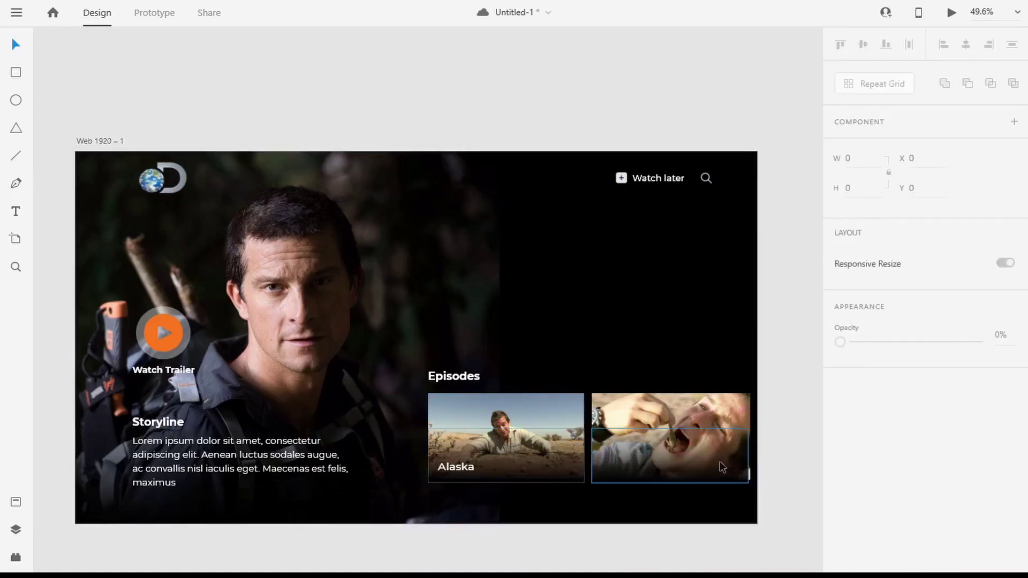
scroll(720, 459, up, 2)
drag(757, 427, 760, 428)
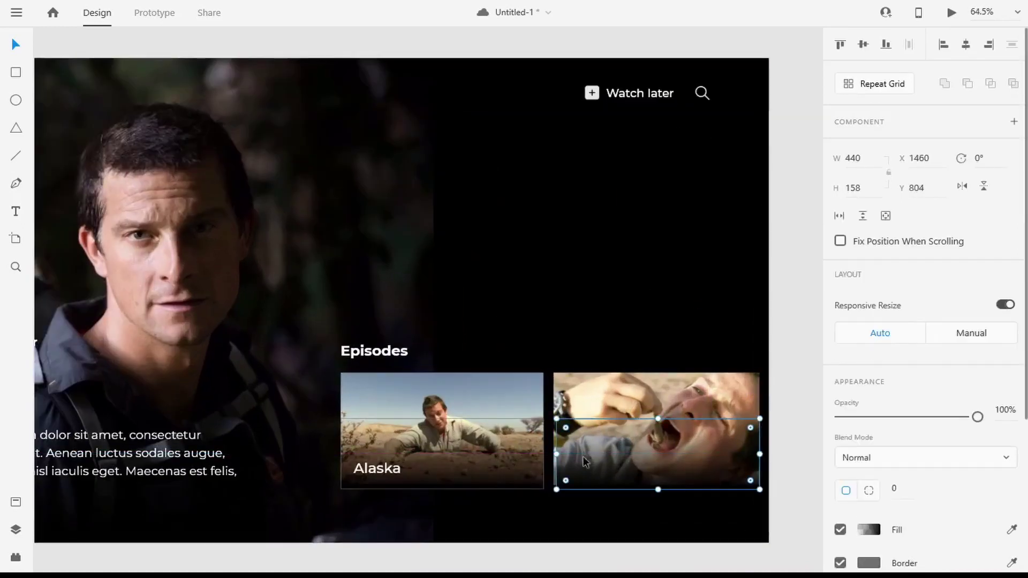
click(601, 521)
Duplicate the Alaska label onto the second thumbnail as "Sahara" and remove the borders from both gradient rectangles
click(377, 470)
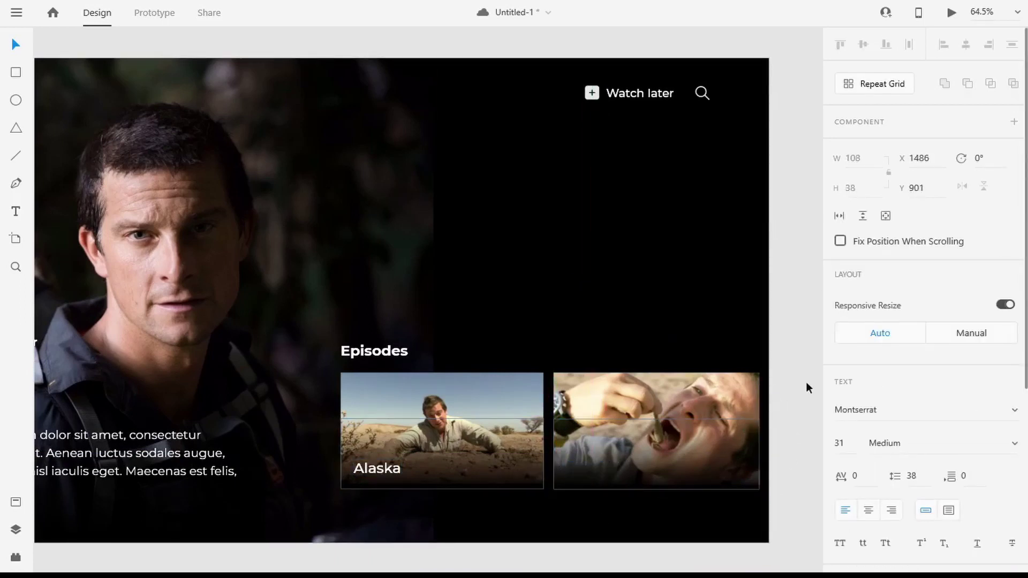
click(717, 451)
scroll(825, 412, down, 2)
click(840, 482)
click(480, 451)
click(840, 481)
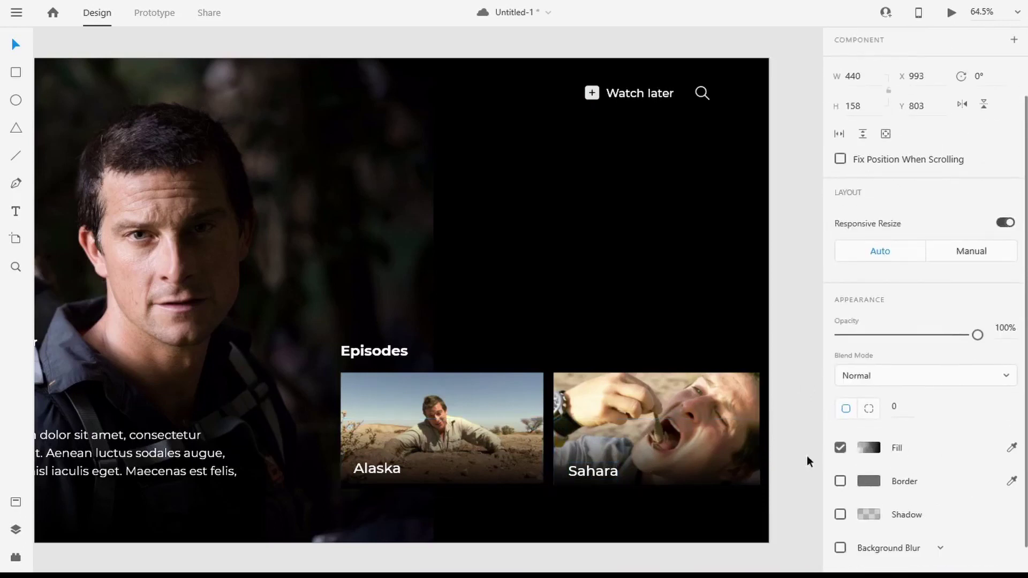
click(807, 457)
Import the orange and white MAN vs. WILD logo from the assets folder and place it above Episodes at 497 × 235 px, X 993, Y 236
scroll(546, 354, down, 2)
scroll(429, 274, up, 1)
key(alt+Tab)
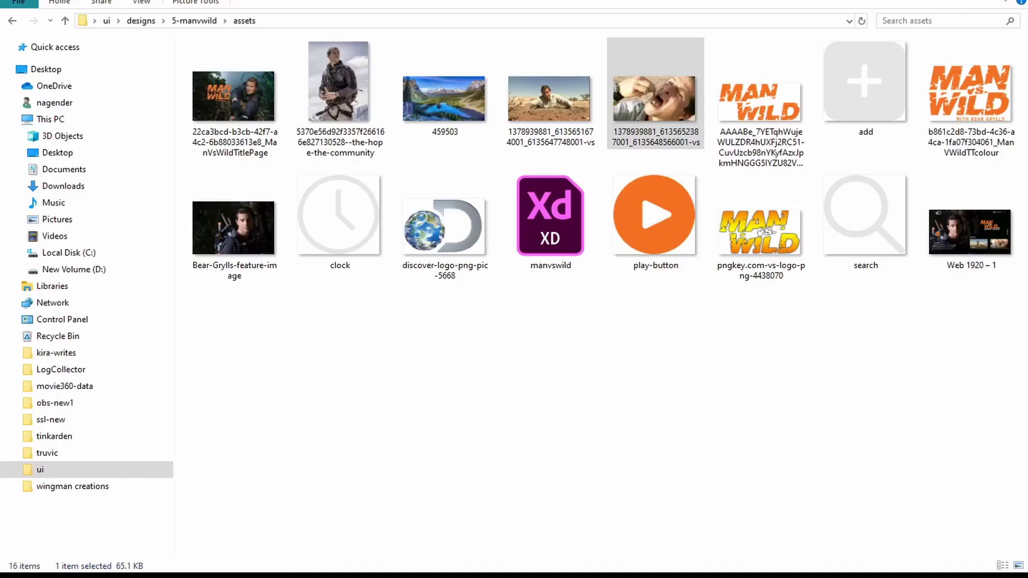
drag(760, 101, 425, 238)
drag(670, 183, 578, 256)
drag(393, 278, 539, 258)
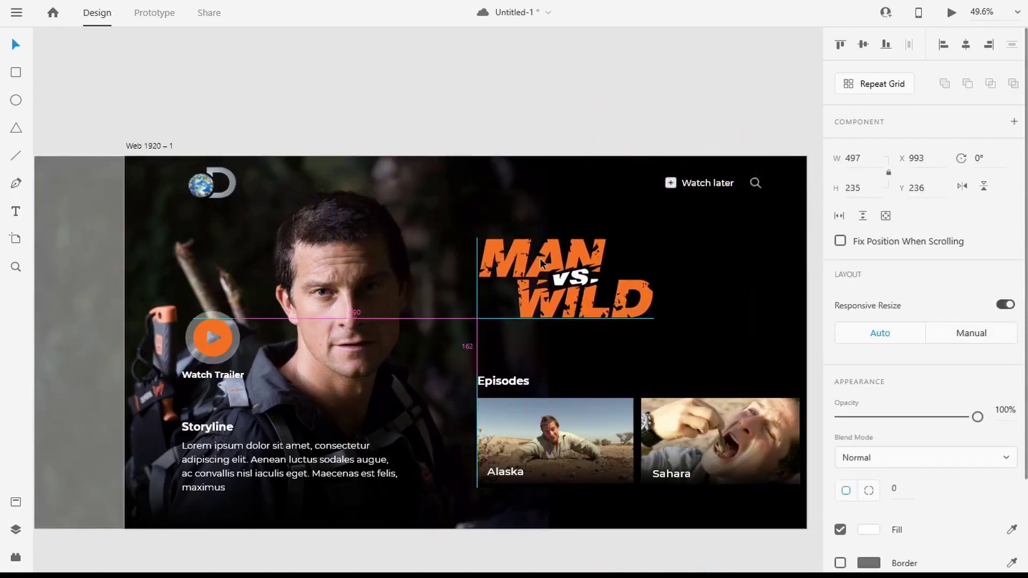
click(541, 118)
scroll(622, 200, down, 2)
drag(489, 279, 436, 266)
scroll(465, 247, up, 3)
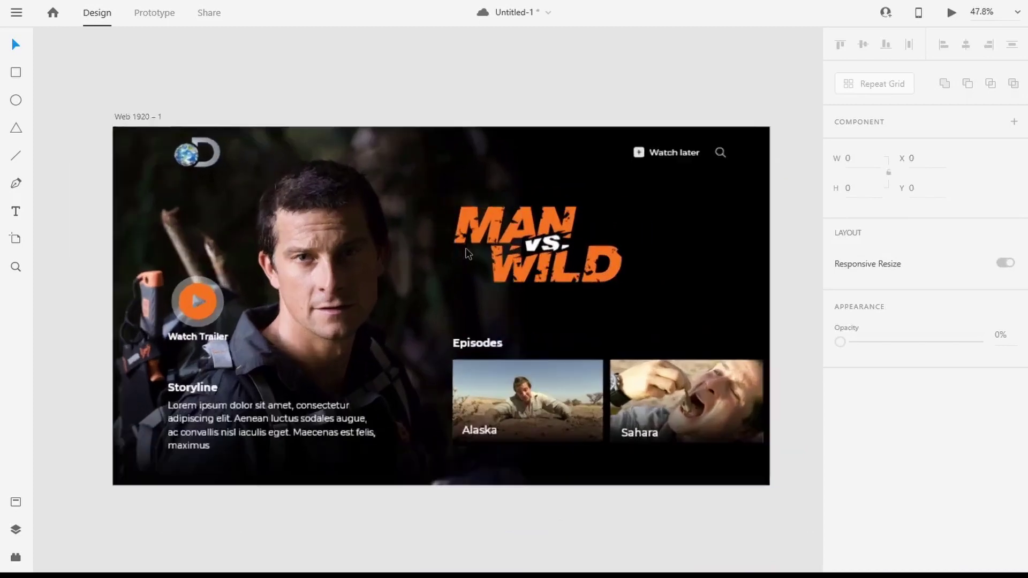
Draw a 20 × 20 px circle near the artboard's right edge at X 1827, Y 266, remove its border, and fill it light gray
scroll(783, 248, up, 5)
scroll(792, 394, down, 1)
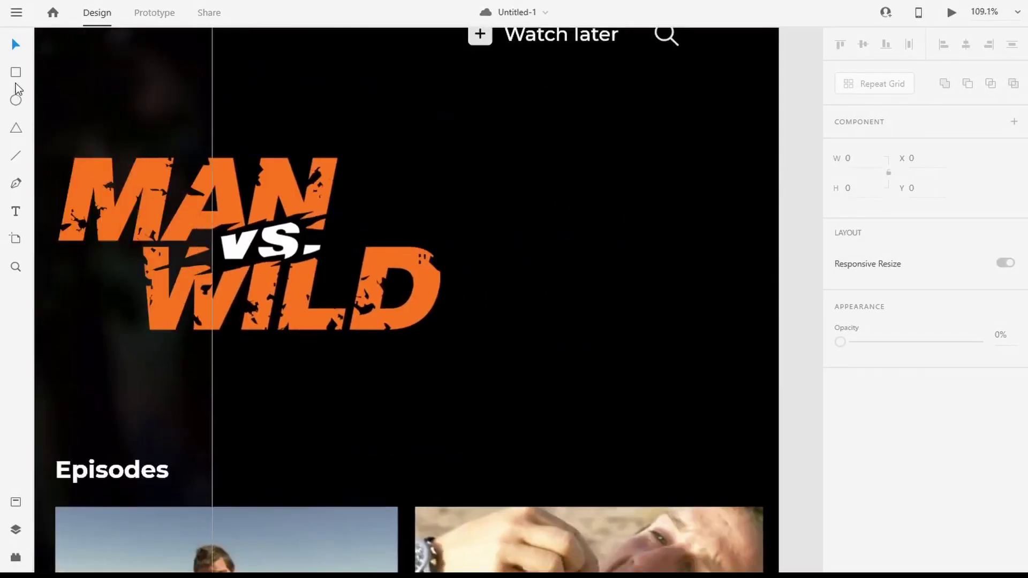
drag(707, 179, 720, 199)
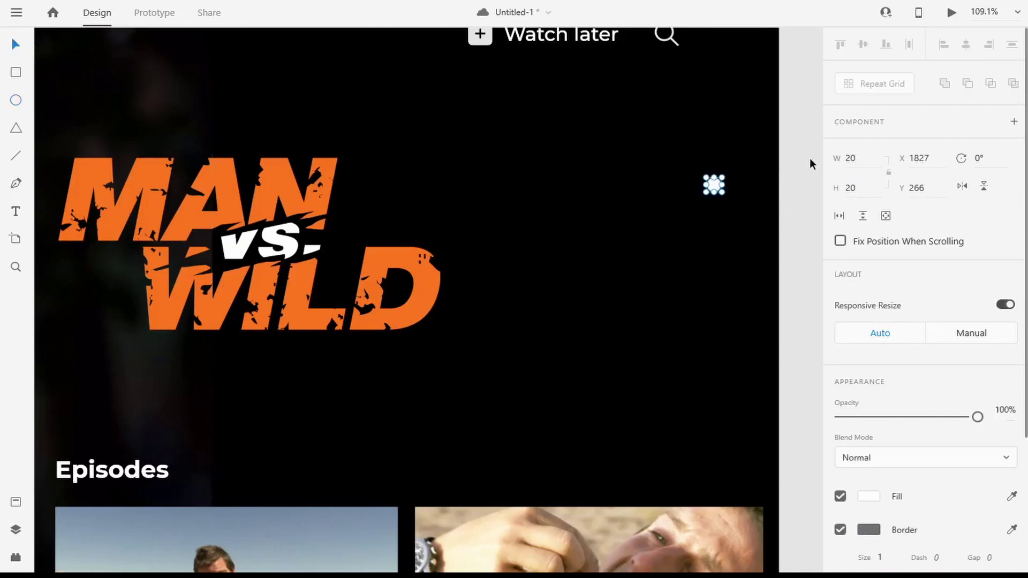
scroll(902, 429, down, 2)
click(839, 448)
scroll(783, 188, up, 3)
click(710, 201)
click(630, 182)
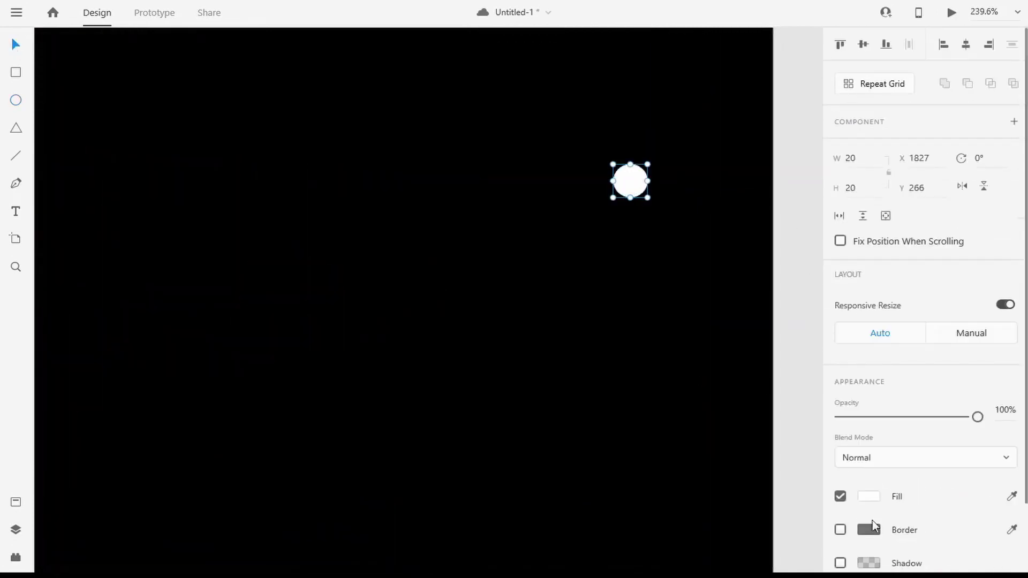
click(868, 496)
drag(673, 389, 651, 406)
Duplicate the gray circle downward into an evenly spaced vertical column of five dots
click(640, 188)
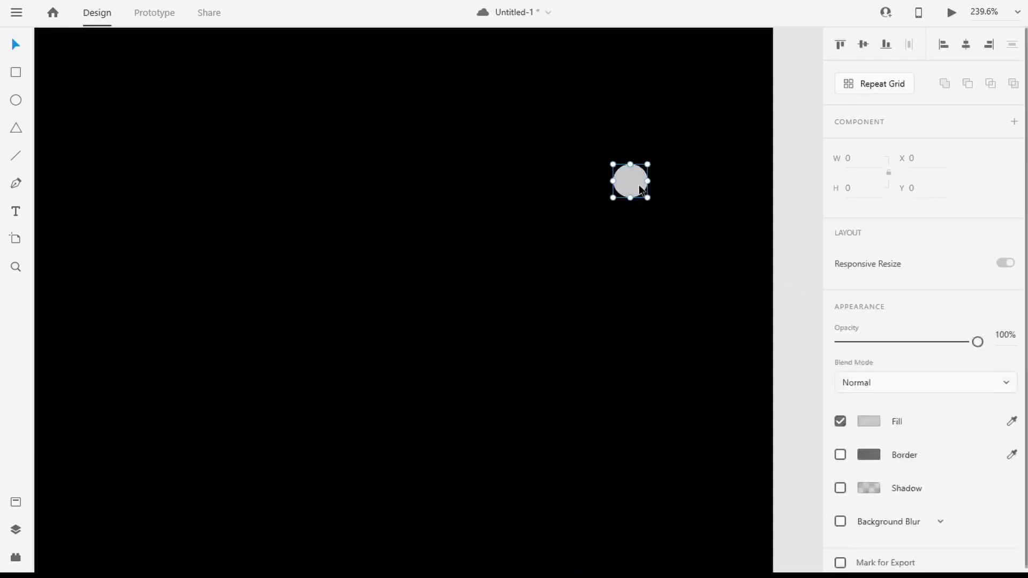
drag(640, 188, 625, 393)
click(740, 349)
Make a white copy of the middle dot beside the column and enlarge the gray middle dot to 25 × 25 px
click(642, 290)
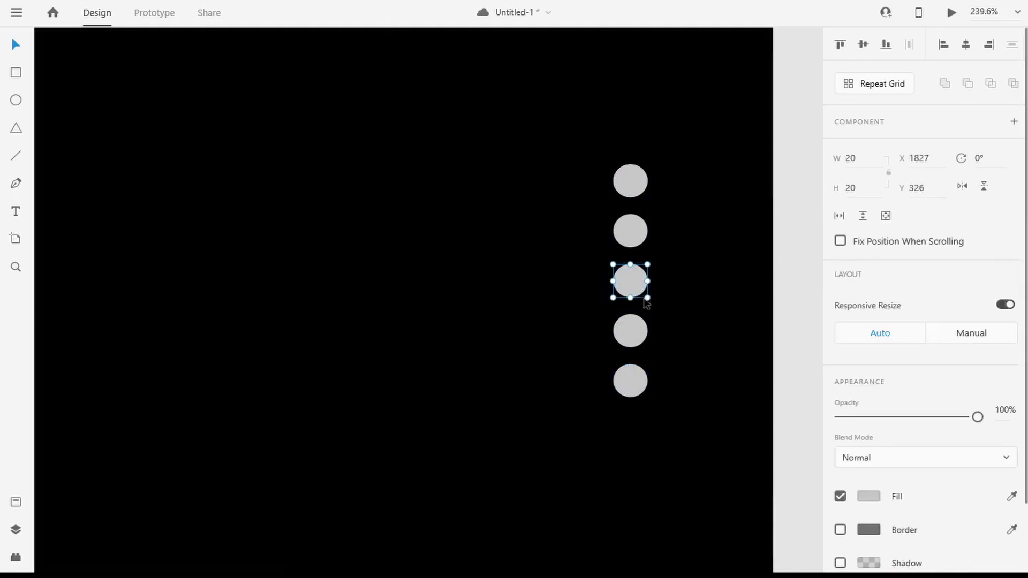
scroll(871, 420, down, 3)
click(872, 420)
drag(664, 345, 609, 286)
click(635, 283)
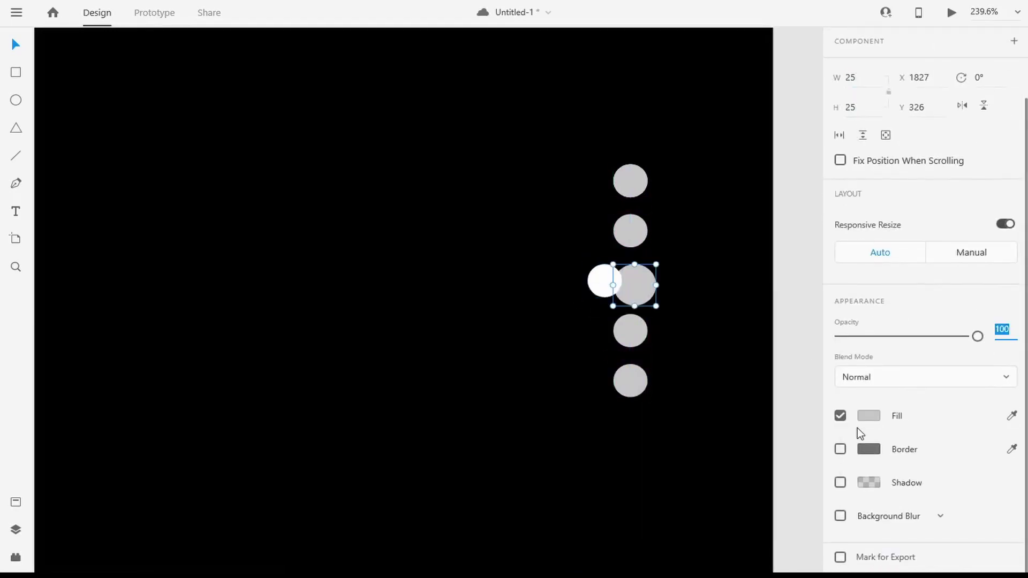
Turn the enlarged middle dot into a ring by removing its fill and adding a #FFFFFF border of size 1
click(841, 416)
click(840, 450)
click(867, 450)
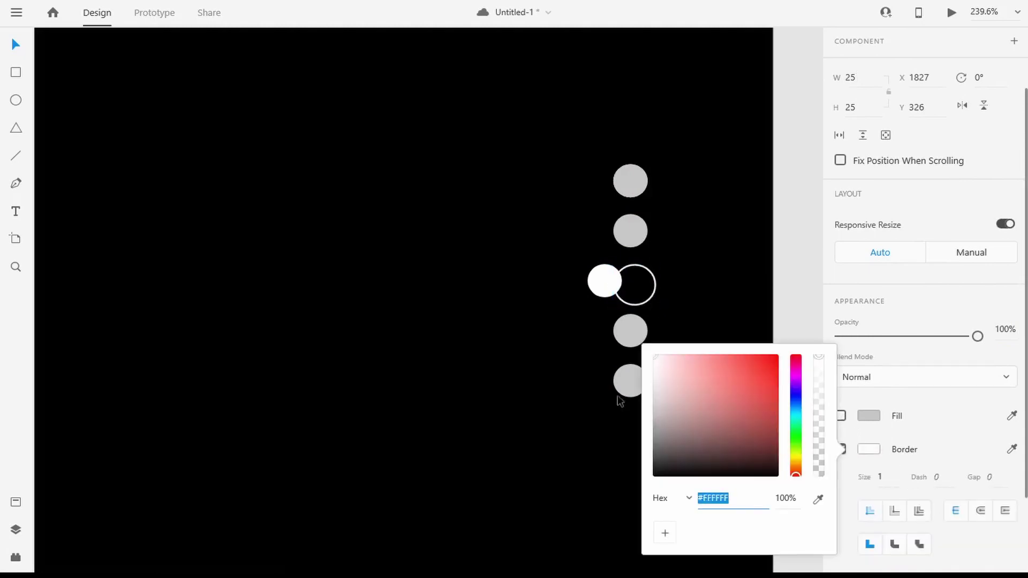
Place the white dot back in the middle of the column and position the ring around it at X 1824, Y 323
click(636, 297)
drag(653, 304, 732, 320)
drag(603, 282, 625, 282)
click(712, 320)
key(ctrl+z)
scroll(726, 309, up, 3)
drag(667, 326, 532, 288)
scroll(529, 288, up, 5)
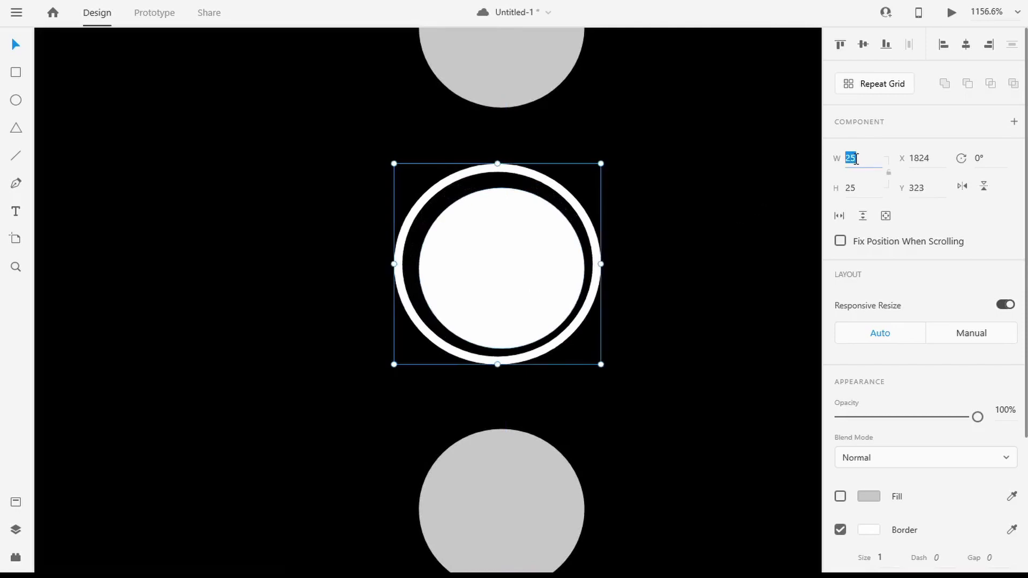
Set the ring's width and height to 26 px
key(Up)
key(Tab)
key(Up)
Move the whole column of pagination dots together to X 1828, Y 284, beside the MAN vs. WILD logo
scroll(705, 275, down, 3)
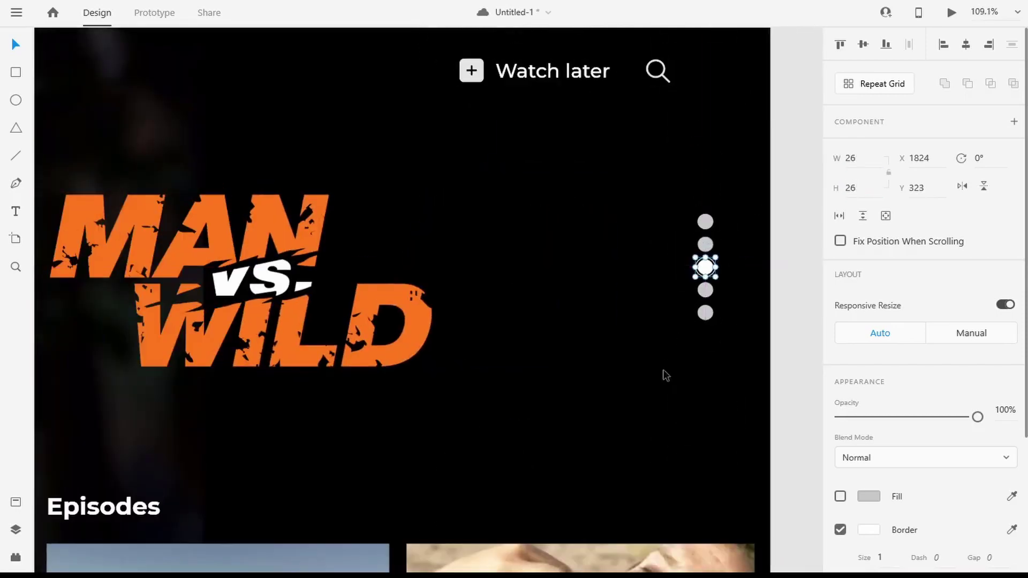
drag(663, 371, 757, 180)
drag(705, 266, 708, 279)
scroll(604, 334, down, 5)
scroll(603, 330, up, 1)
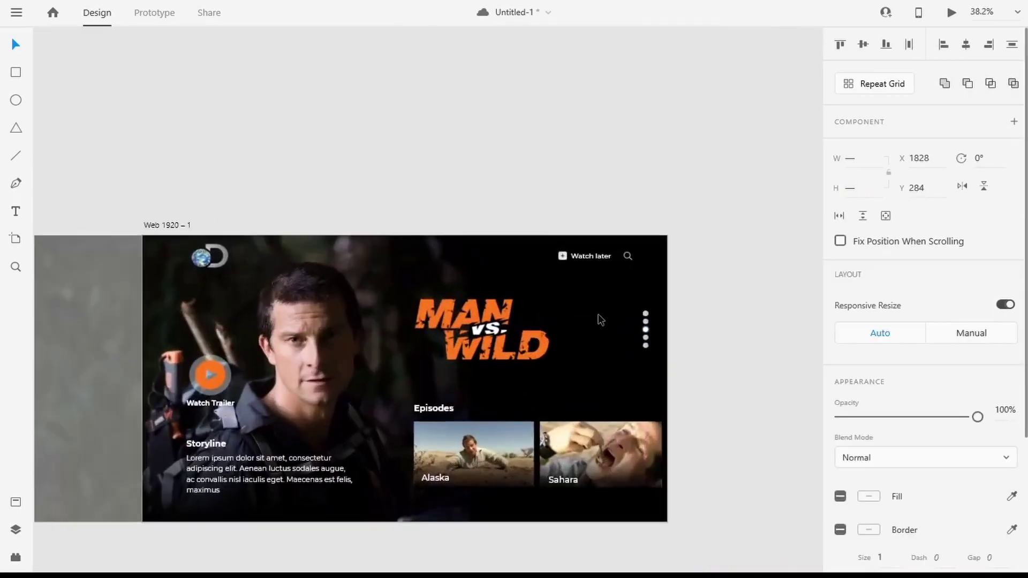
click(600, 317)
scroll(463, 373, up, 5)
drag(370, 400, 377, 307)
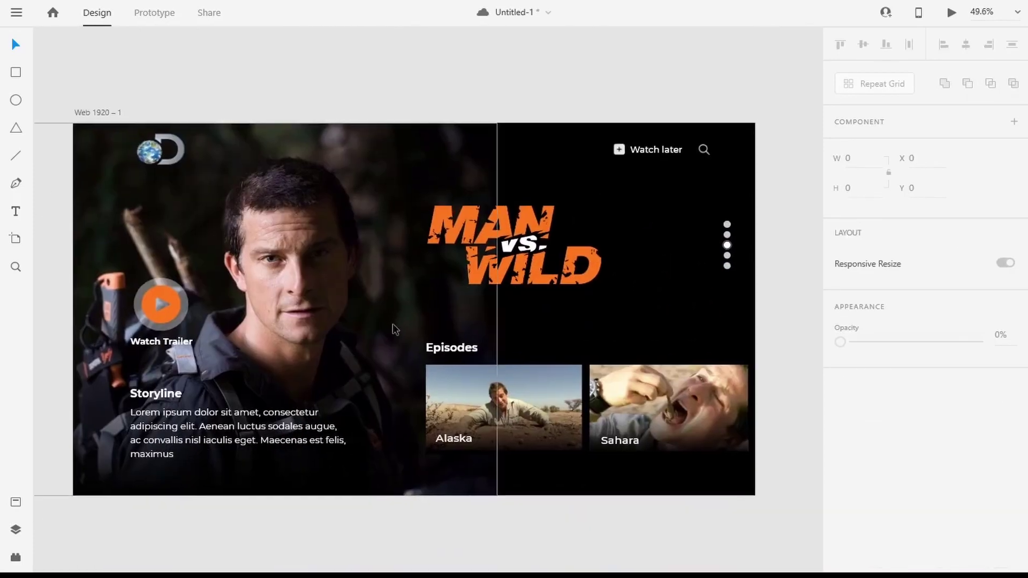